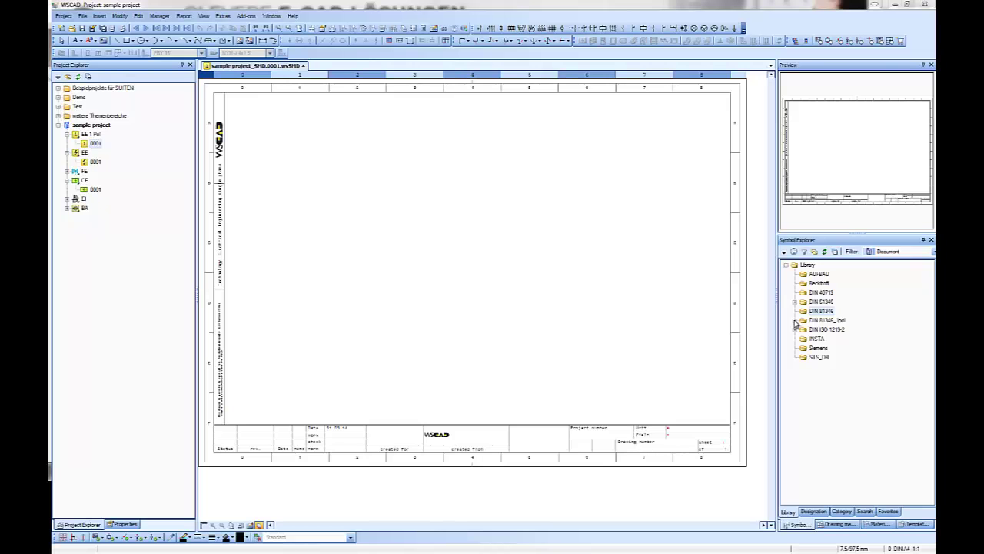
Step: Place a Fuse_1p symbol from DIN 81346_1pol > 05_01_Fuse_1pol on the single-line sheet
left_click(796, 319)
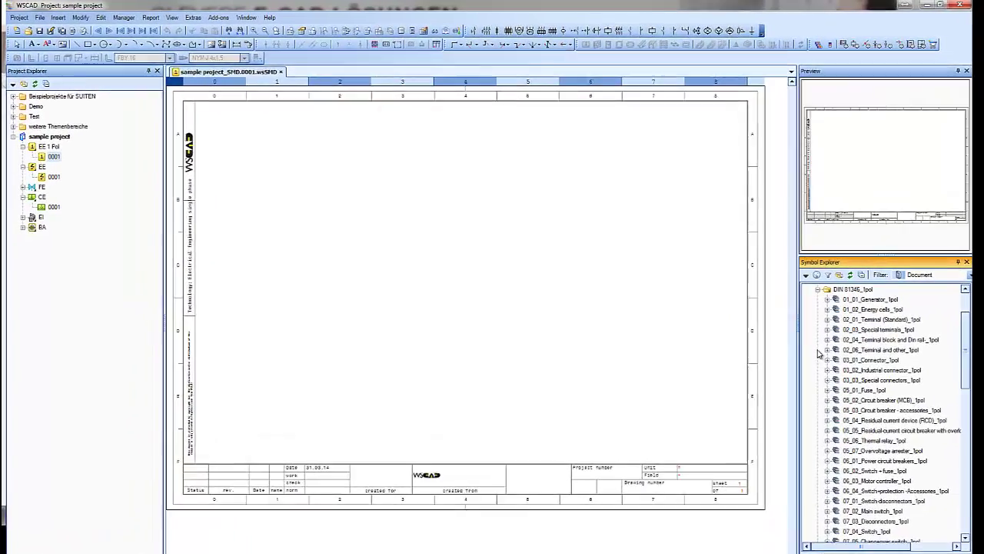
double_click(864, 397)
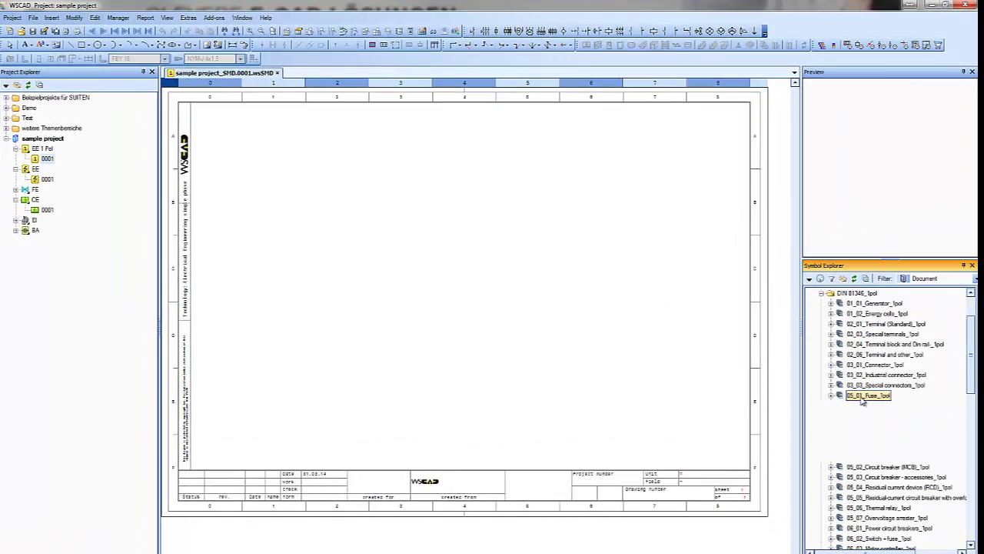
left_click(867, 406)
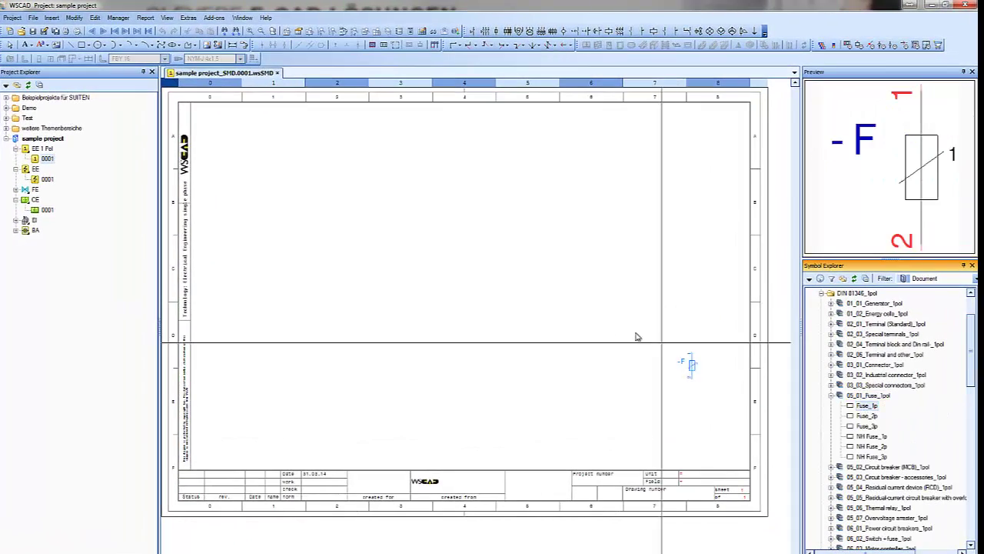
left_click(448, 271)
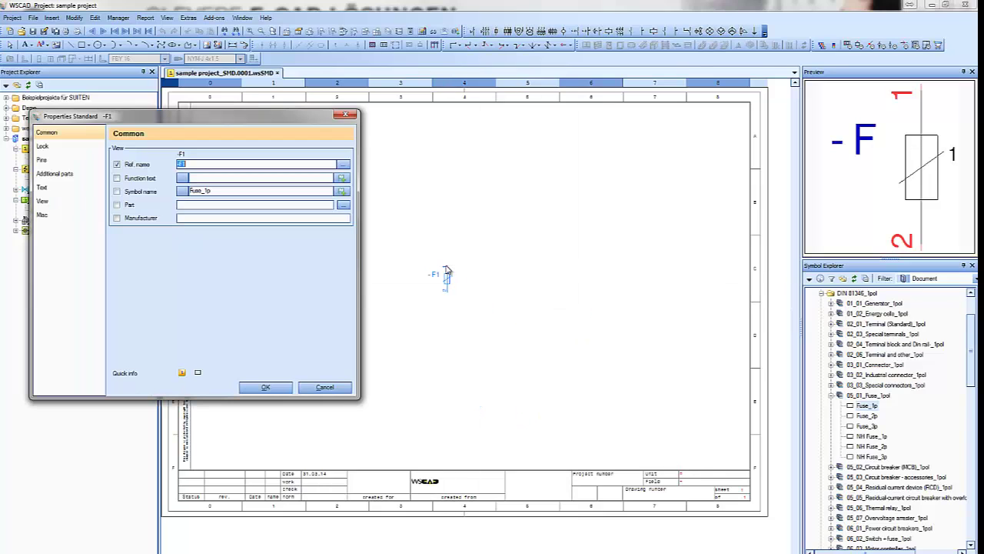
Step: Assign Siemens AG part 3NH3420 to the fuse and confirm its properties
left_click(343, 205)
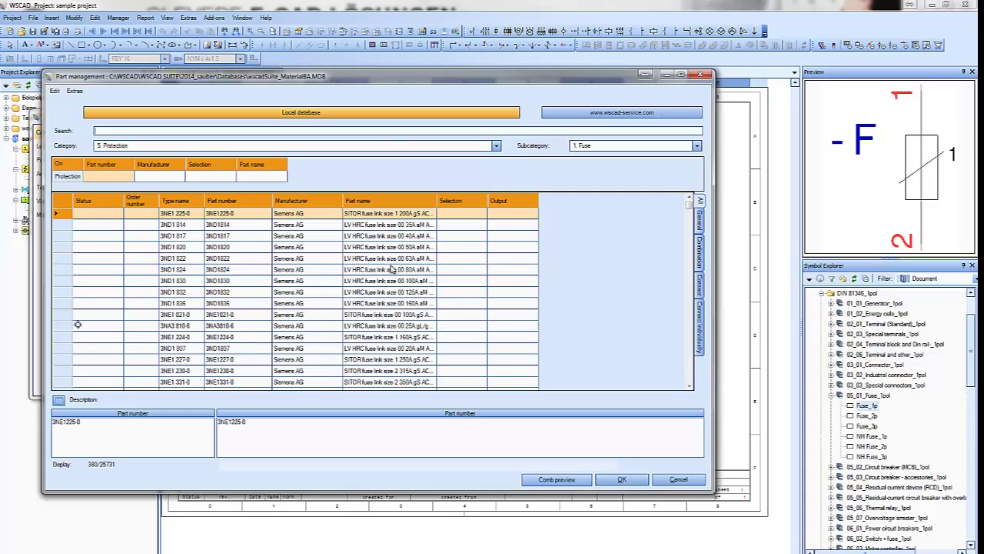
left_click(477, 283)
scroll(478, 284, "down", 5)
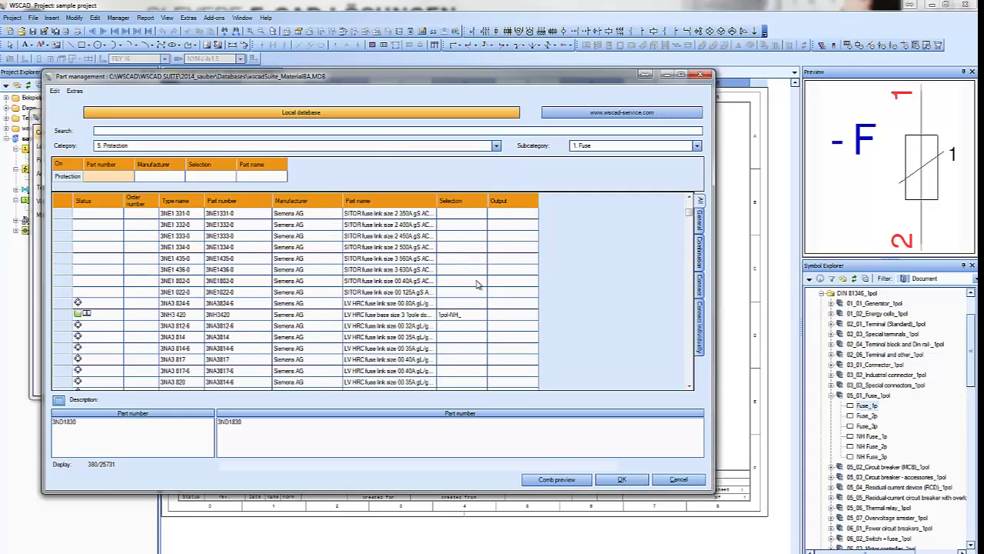
left_click(93, 315)
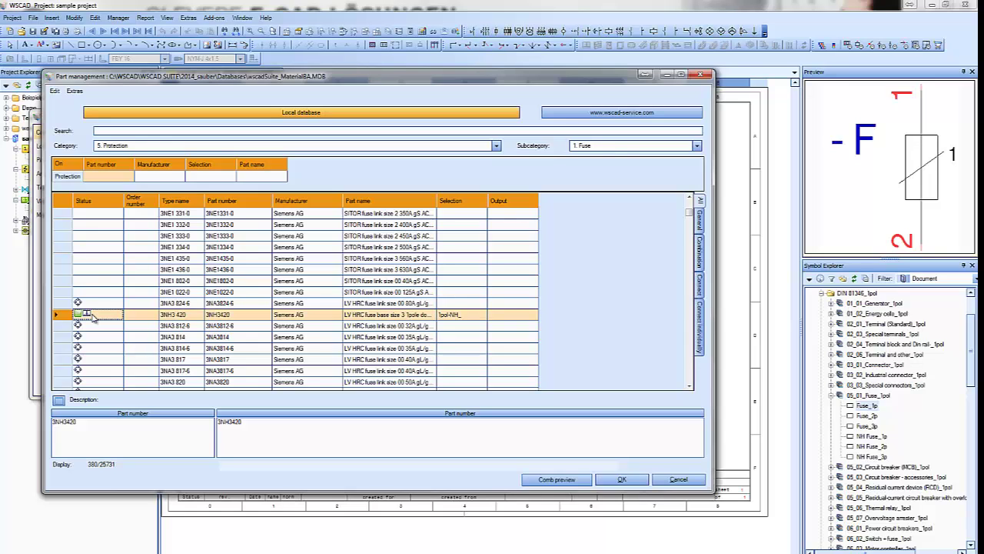
double_click(96, 316)
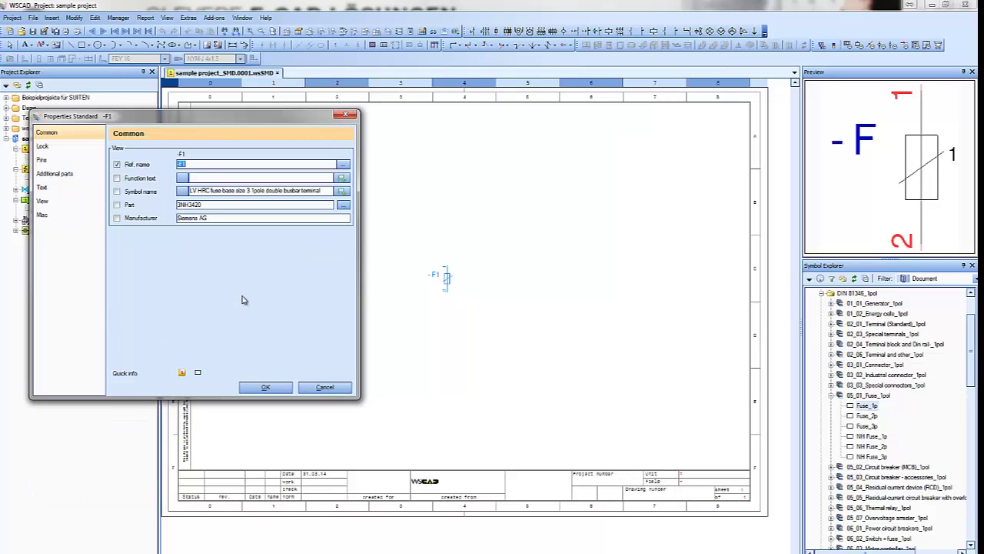
left_click(265, 387)
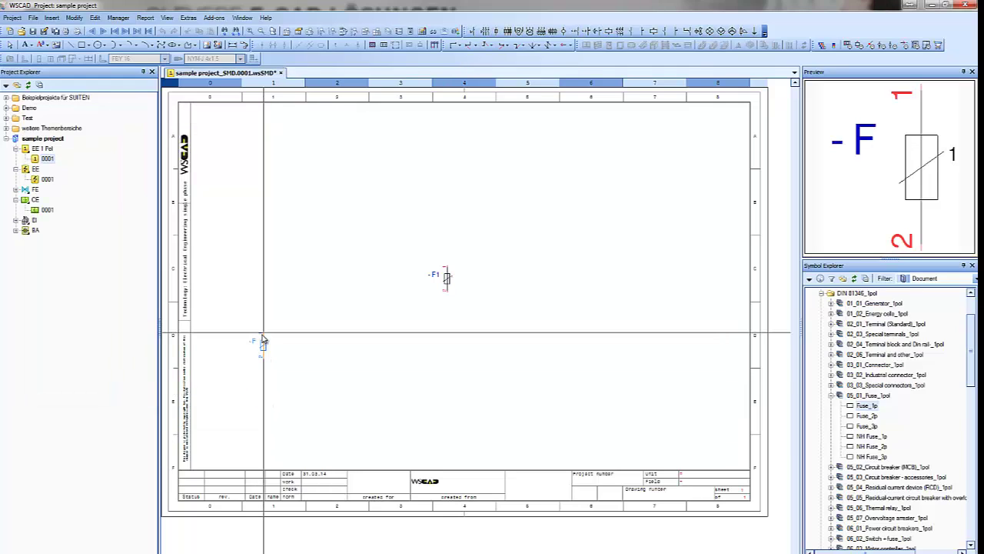
Step: Open EE sheet 0001 and drag a Fuse_1p symbol from DIN 81346 > 05_01_Fuse onto it
left_click(48, 179)
double_click(48, 179)
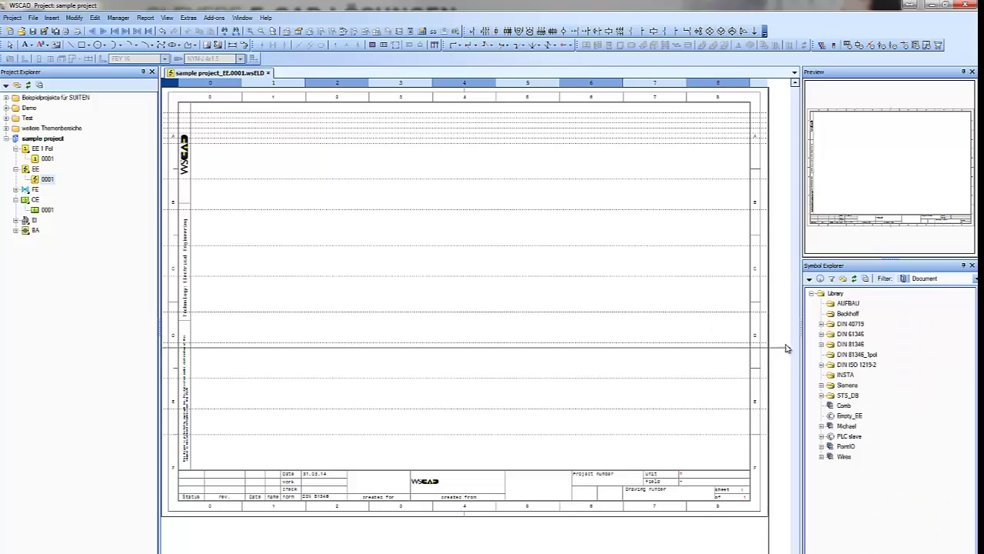
left_click(842, 348)
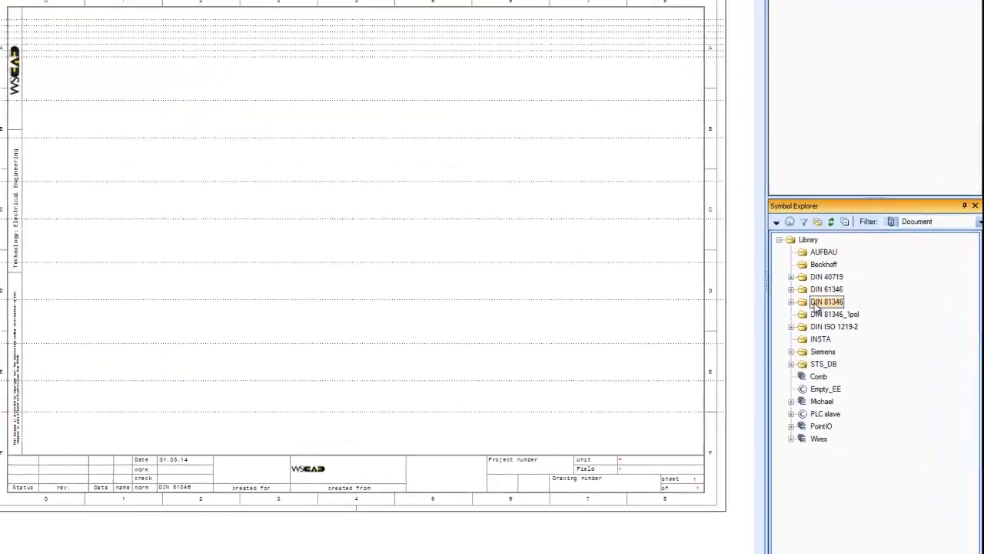
double_click(816, 303)
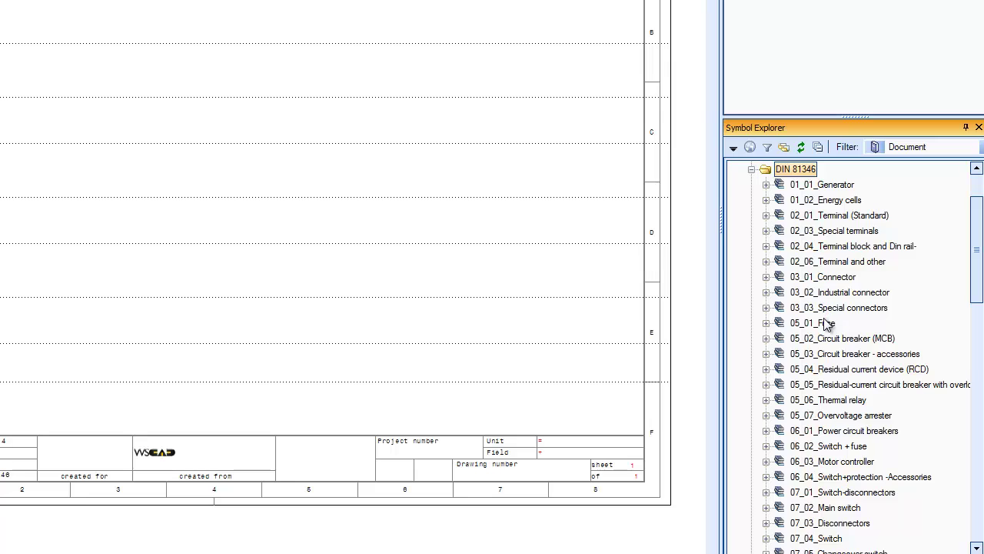
left_click(826, 323)
double_click(827, 324)
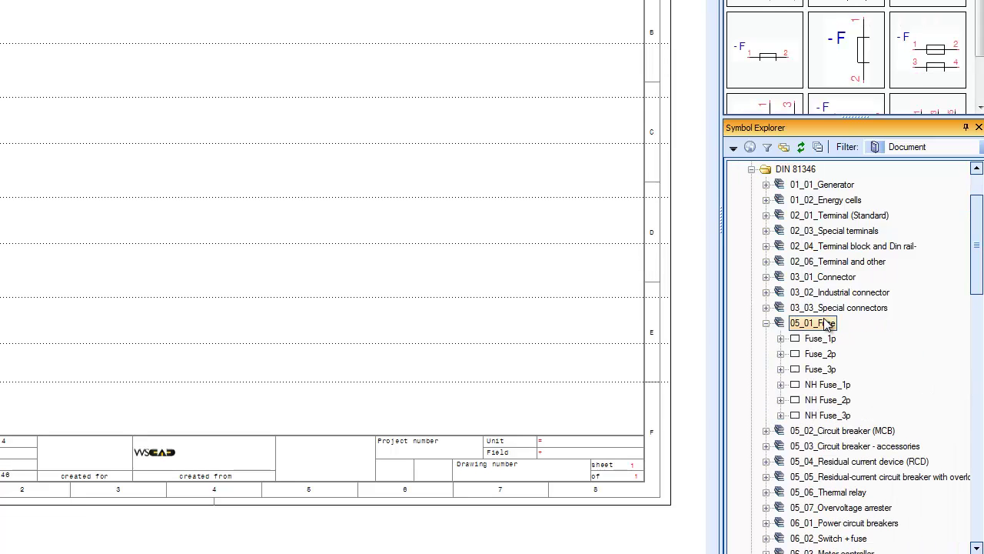
left_click(781, 340)
left_click(812, 355)
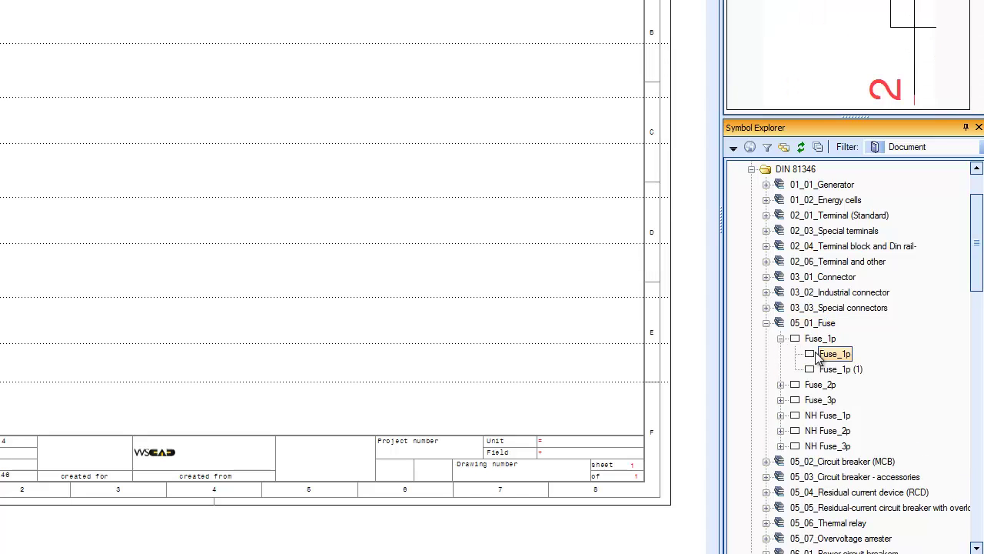
left_click_drag(813, 355, 154, 166)
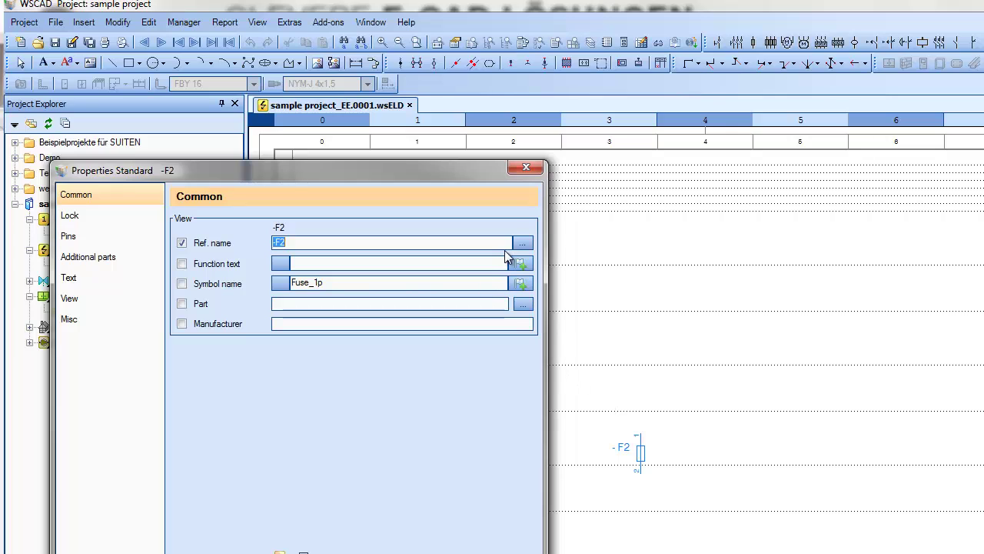
Step: Give the schematic fuse the existing Standard reference -F1 and apply that device's settings
left_click(522, 243)
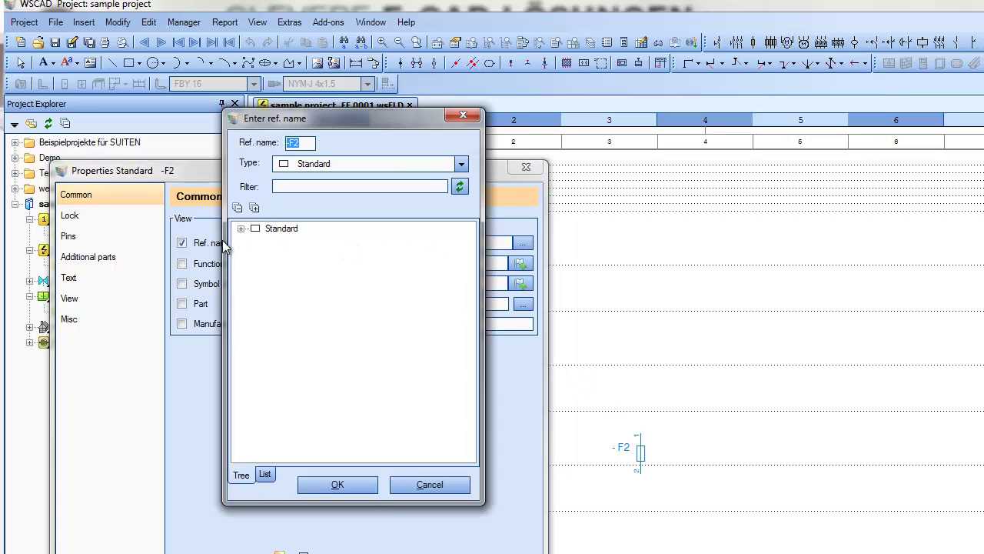
left_click(242, 229)
left_click(284, 242)
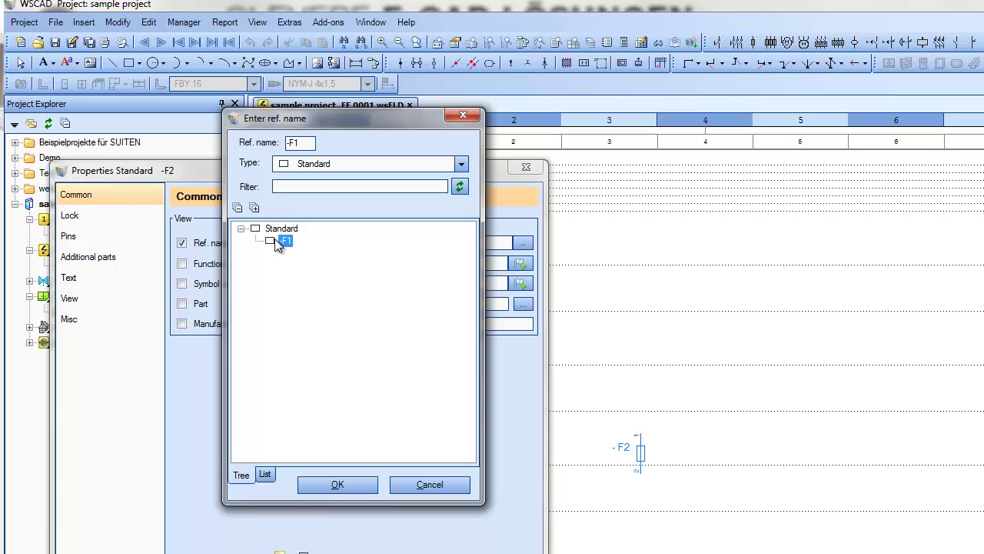
left_click(339, 483)
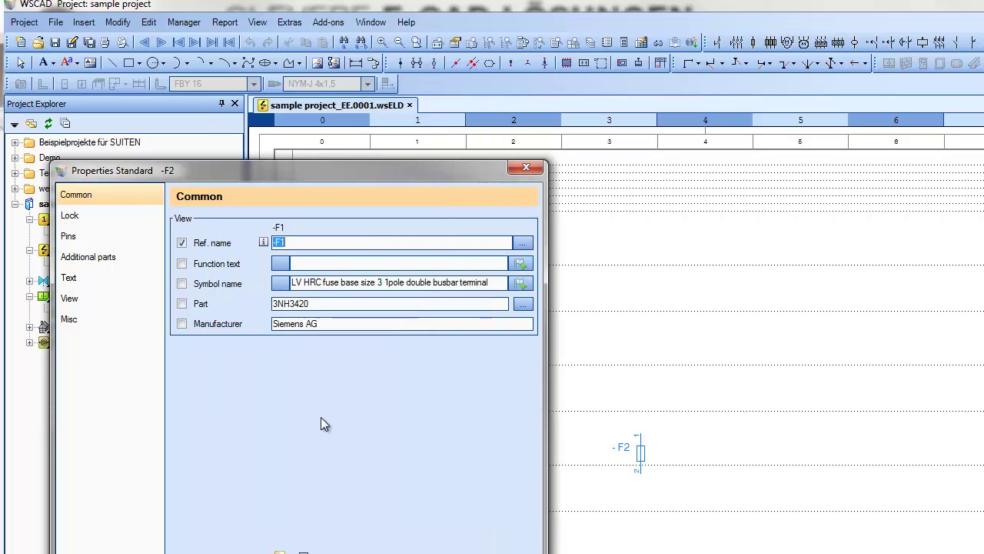
mouse_move(264, 243)
key("Return")
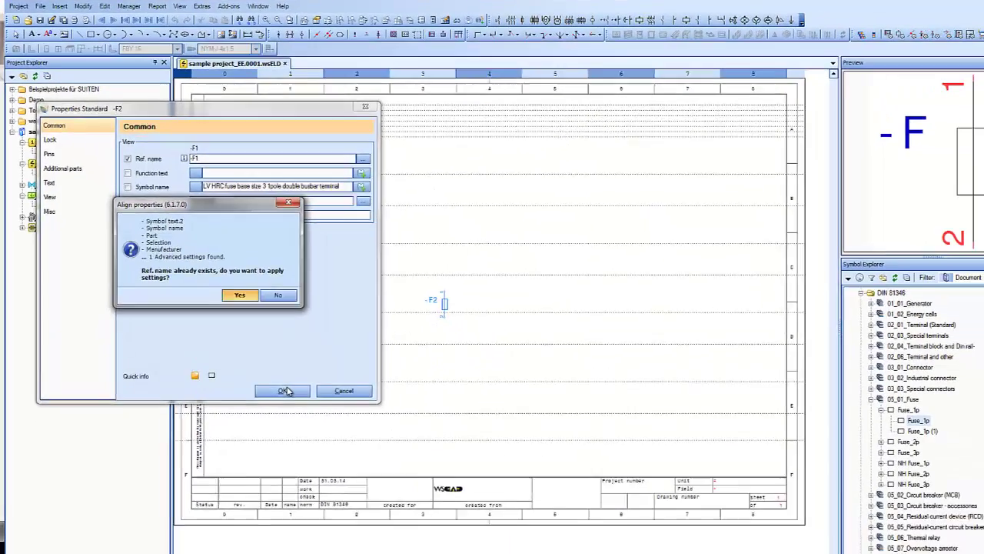
left_click(343, 440)
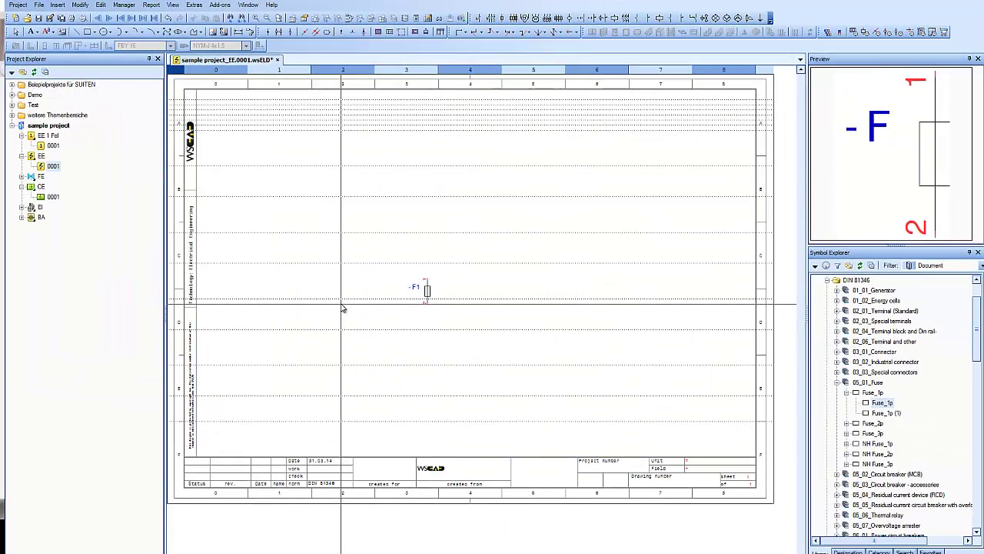
Step: Open cabinet sheet CE > 0001 and place fuse -F1 from the Material Explorer on it
double_click(52, 197)
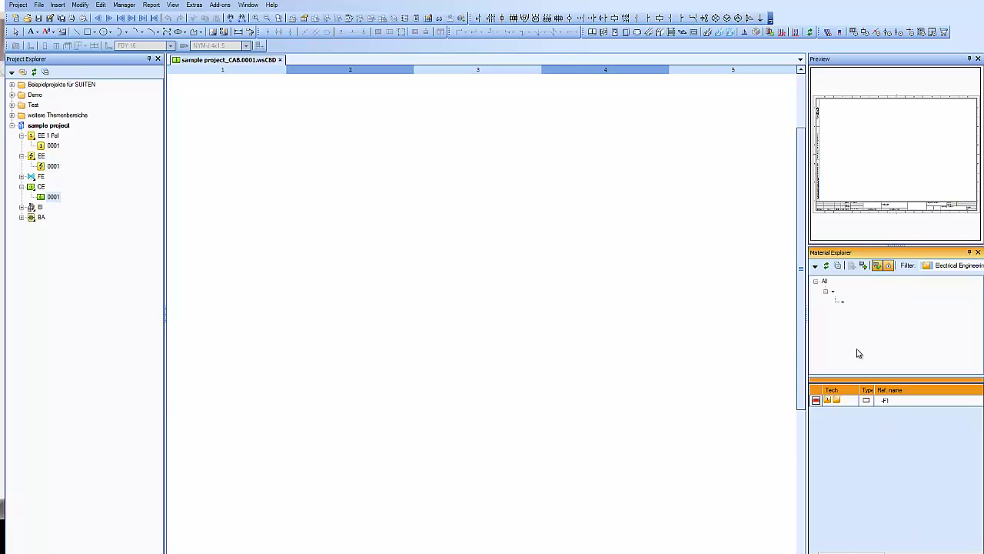
left_click(890, 401)
left_click_drag(891, 401, 403, 290)
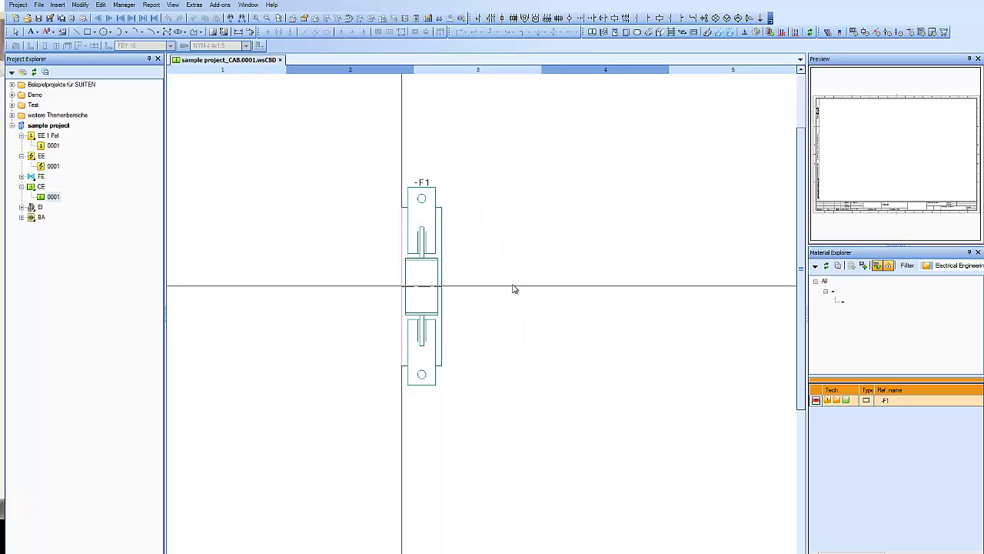
Step: Jump from the cabinet -F1 to its schematic via Technology navigator > Schematics
right_click(520, 288)
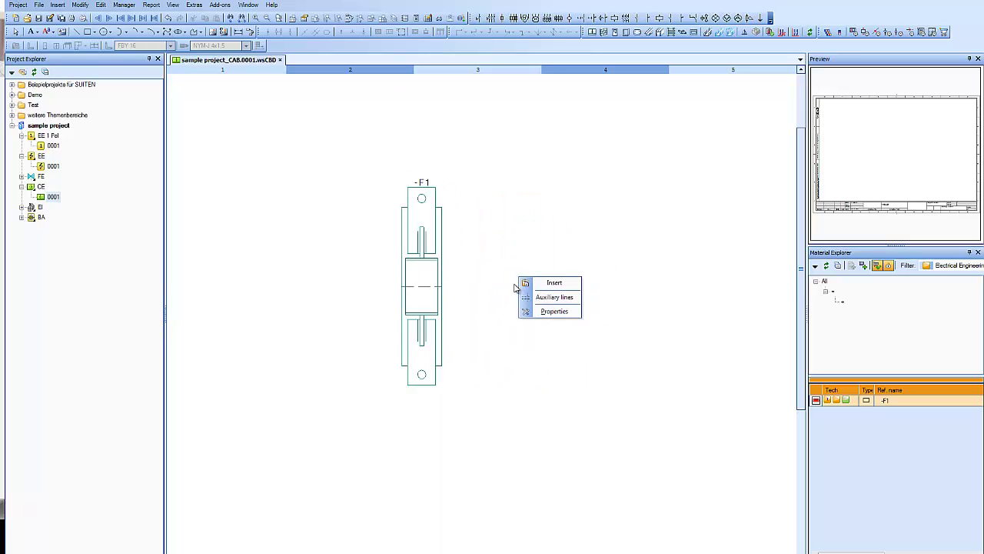
key("Escape")
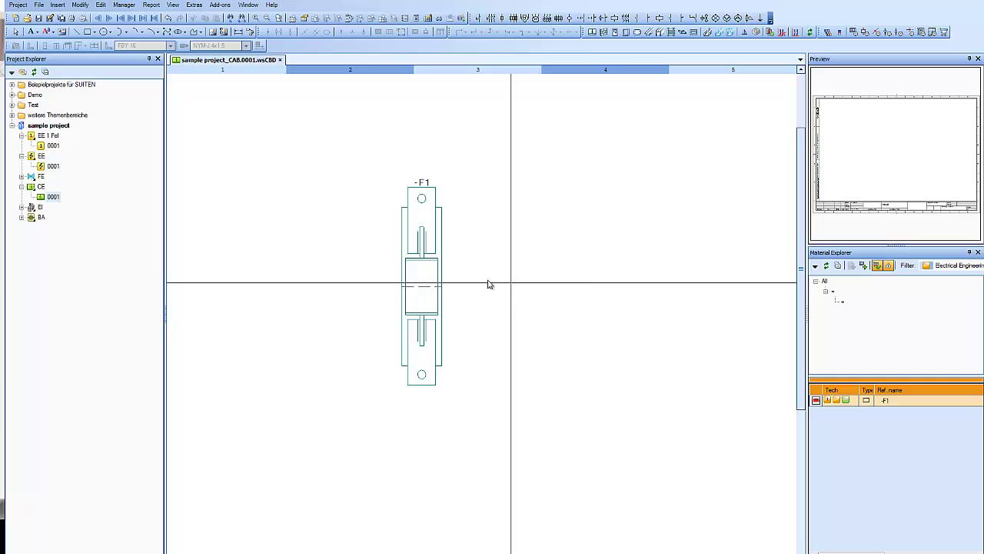
right_click(425, 299)
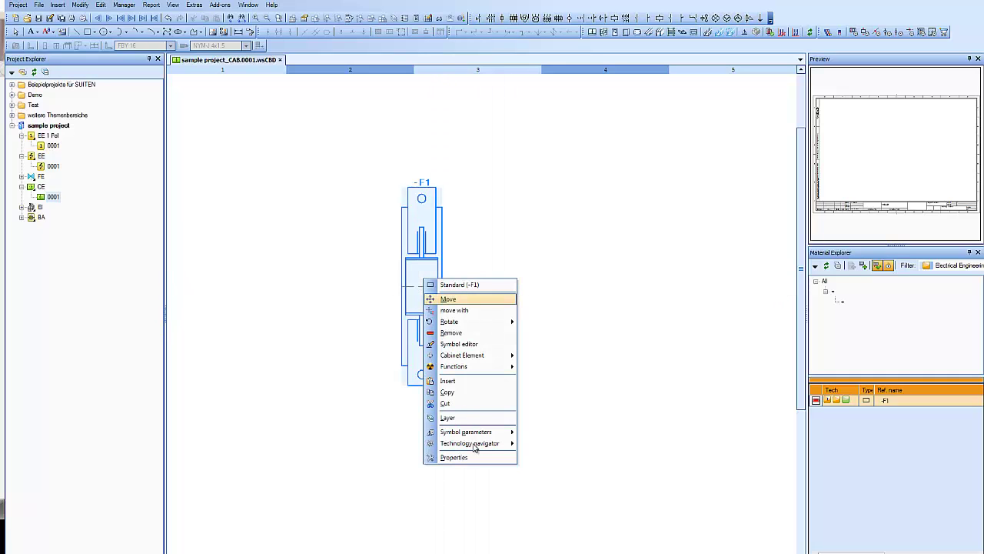
mouse_move(476, 449)
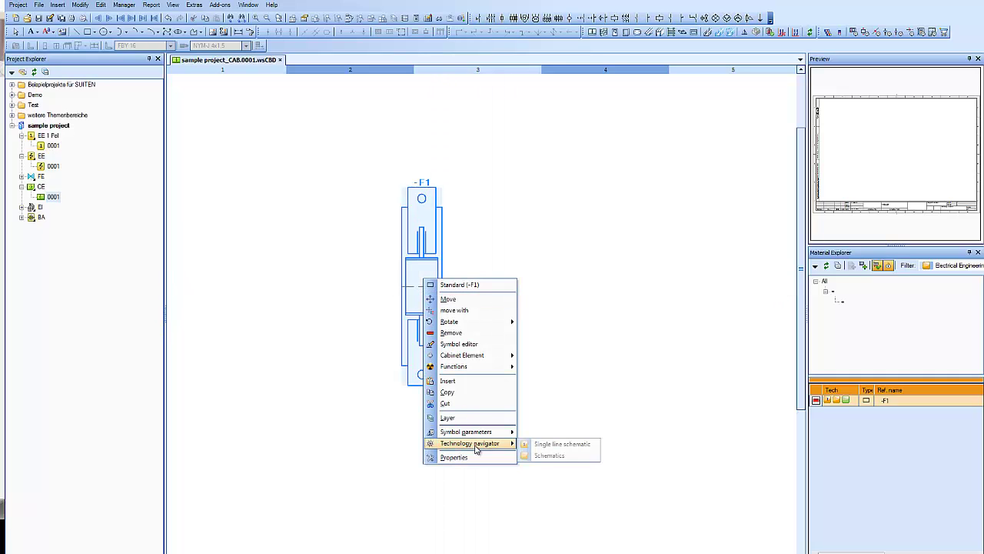
left_click(550, 456)
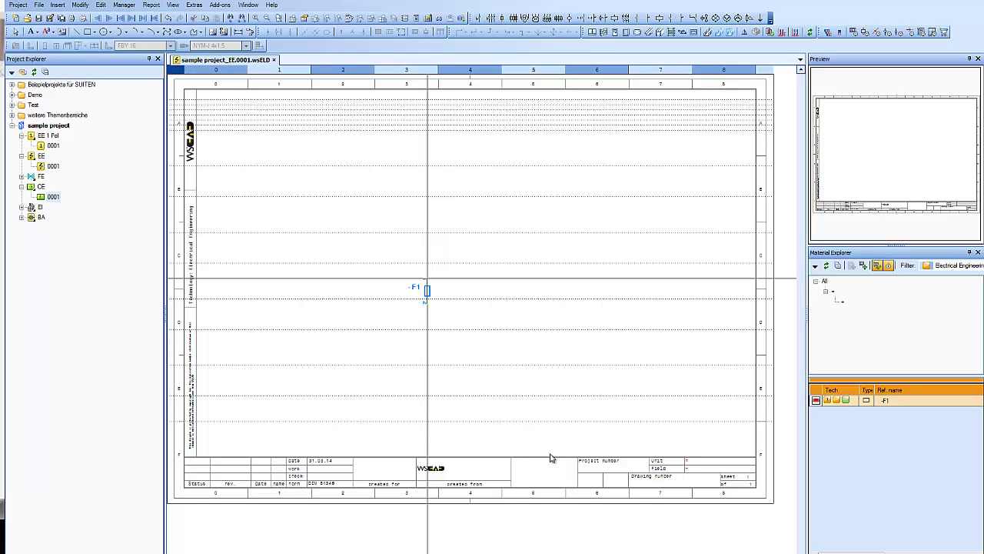
Step: Jump from the schematic -F1 back to the cabinet layout via Technology navigator > Cabinet
right_click(428, 281)
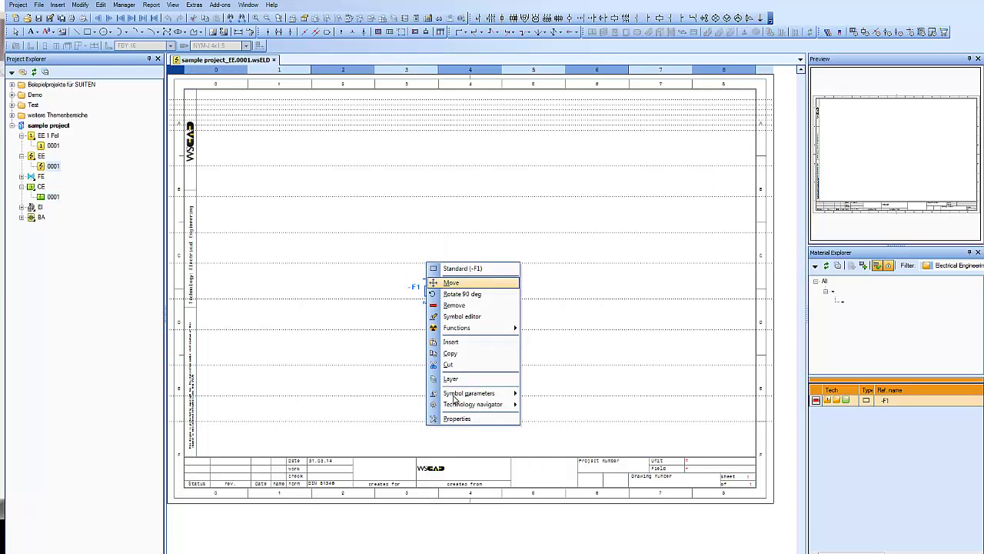
mouse_move(475, 408)
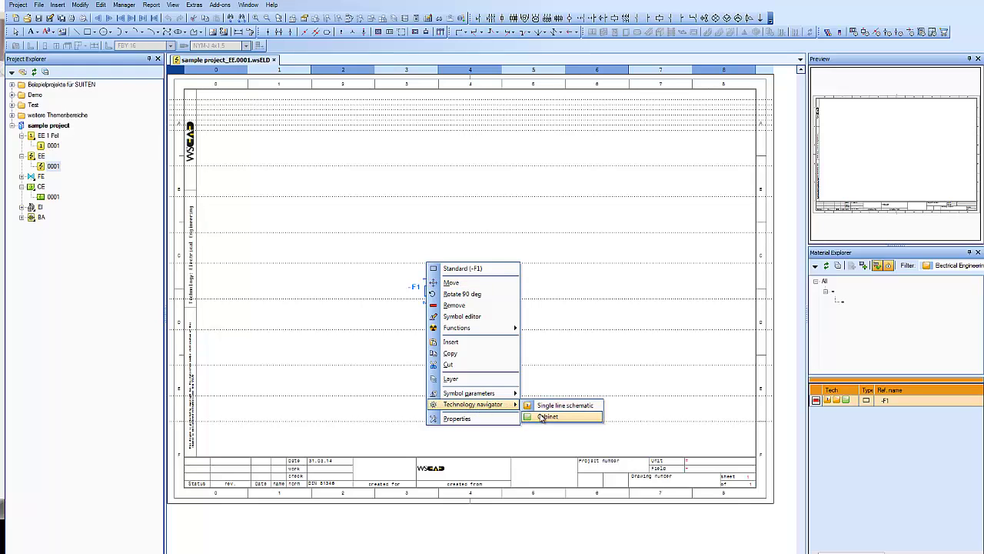
left_click(545, 416)
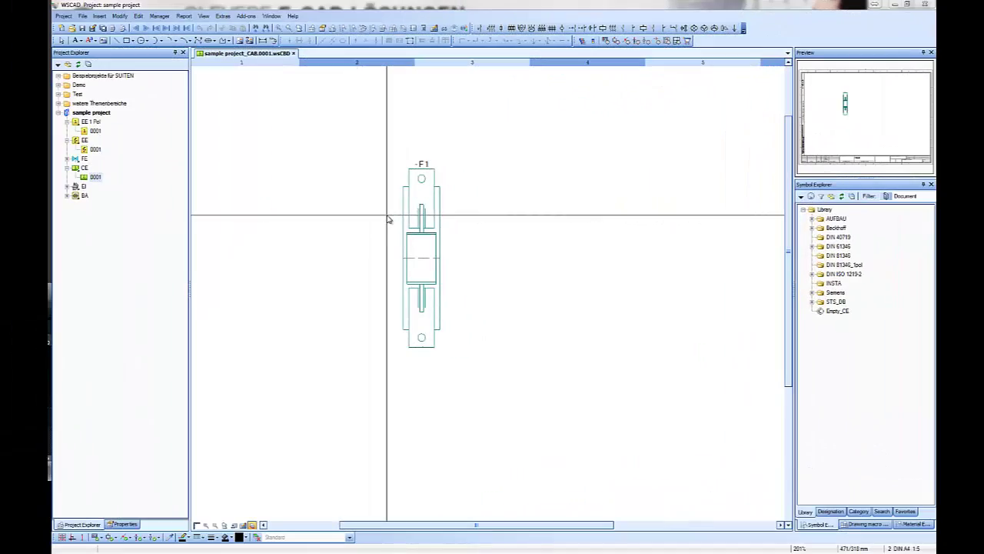
Step: Switch the workarea to the Cabinet Engineering layout under View > Workarea
left_click(199, 16)
mouse_move(245, 251)
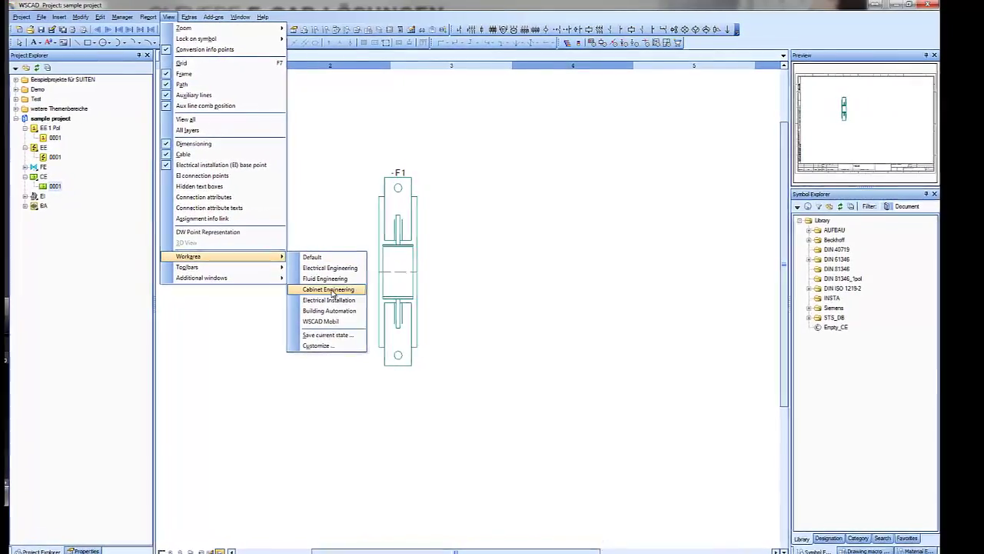
left_click(330, 290)
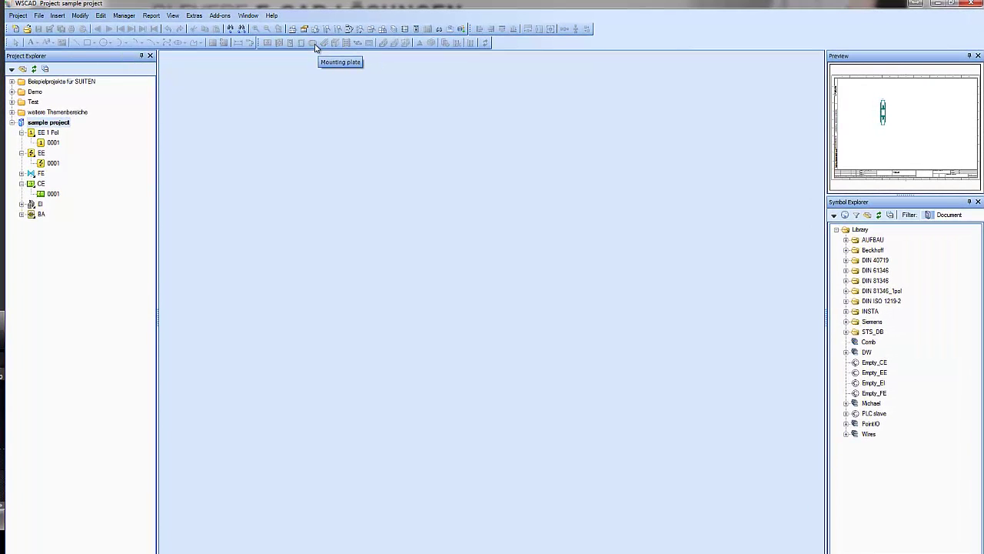
left_click(173, 16)
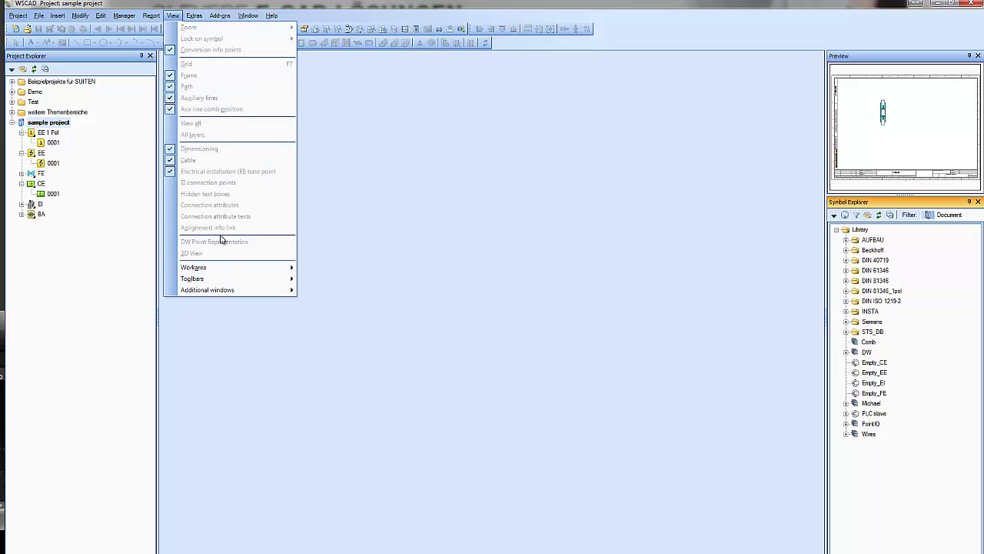
mouse_move(234, 269)
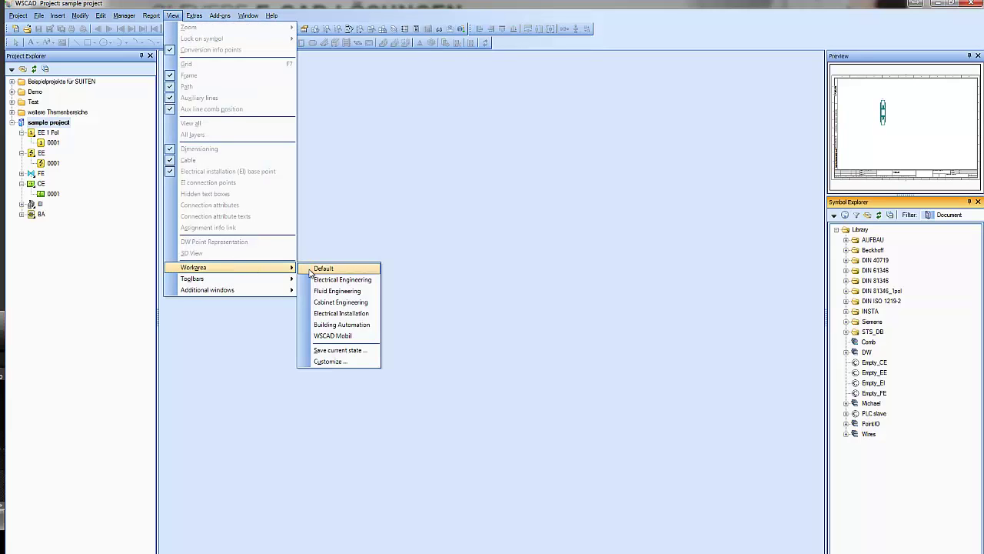
Step: Save the current workarea state as a custom layout named 'my own'
left_click(339, 351)
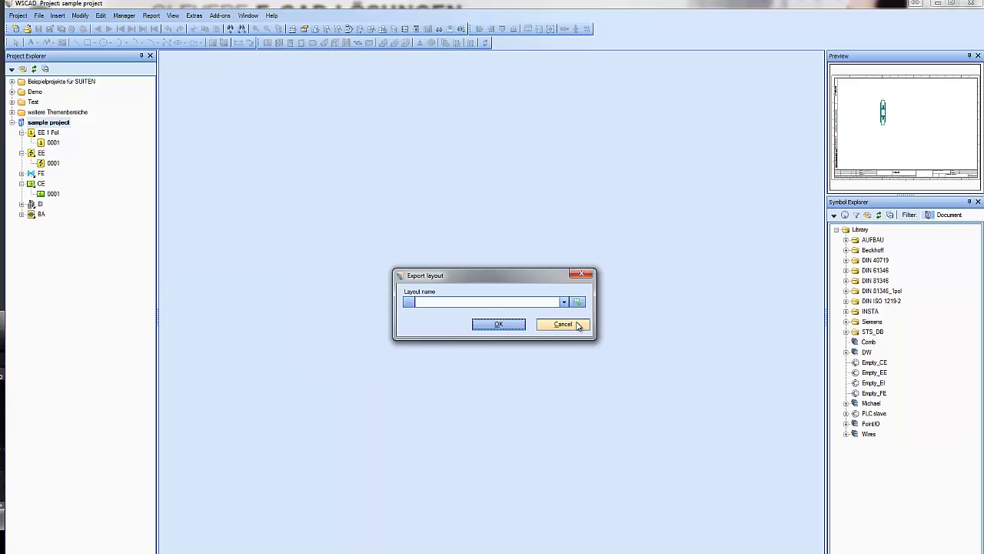
left_click(534, 300)
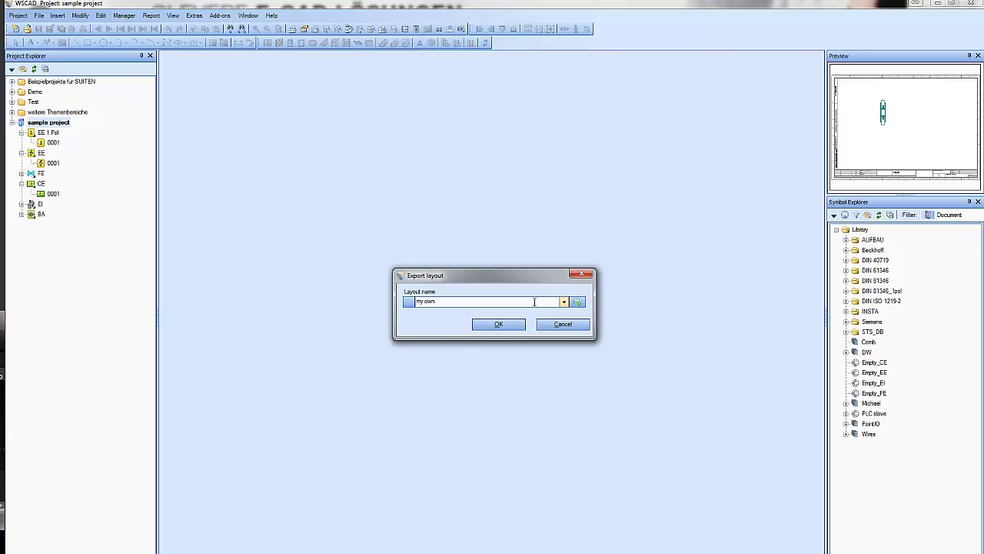
left_click(508, 323)
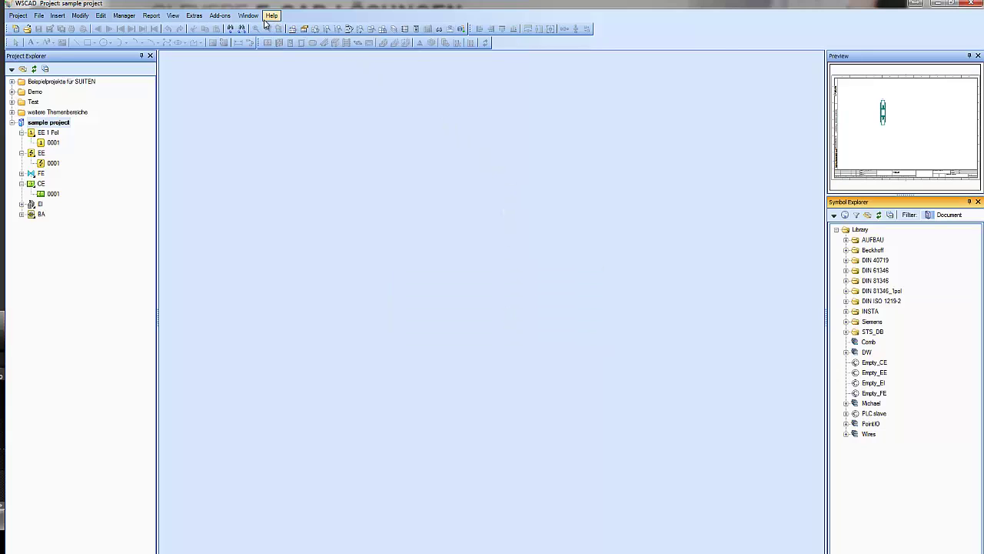
Step: Create a new toolbar named 'my toolbar' in the toolbar Customize dialog
right_click(620, 27)
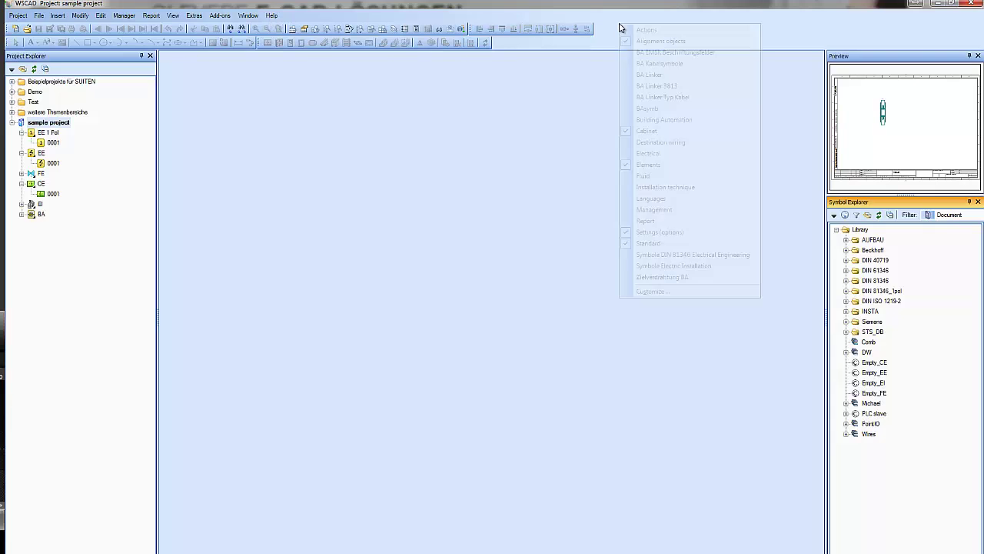
left_click(667, 291)
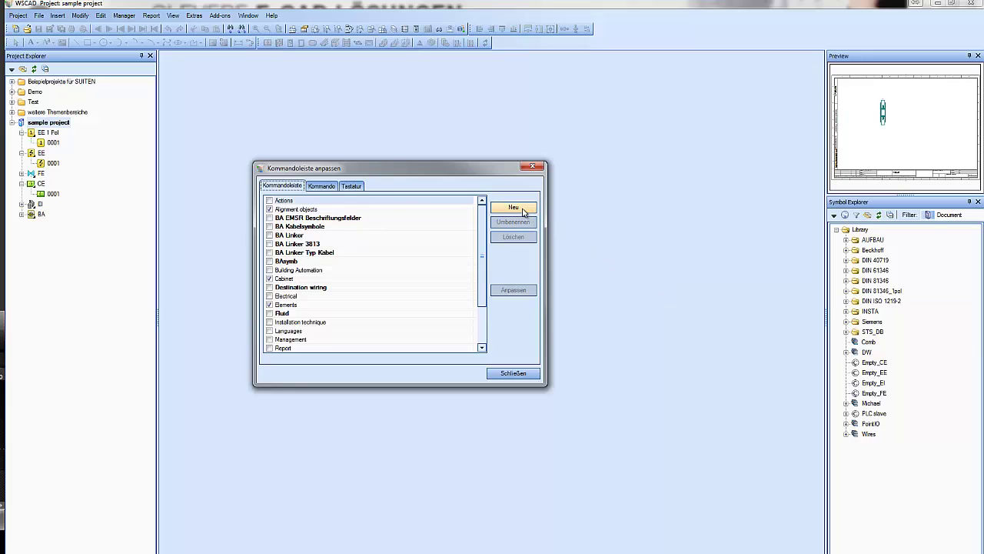
left_click(514, 208)
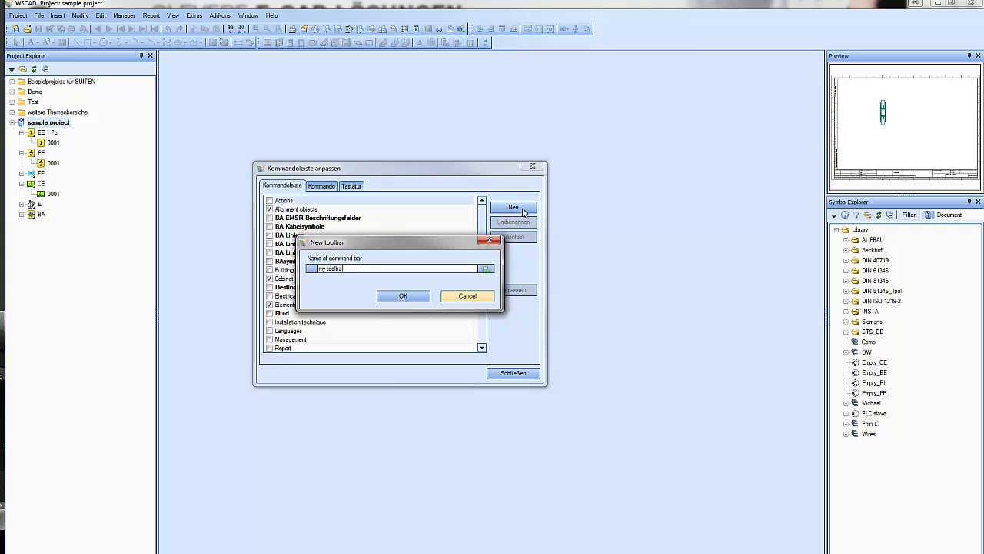
key("Return")
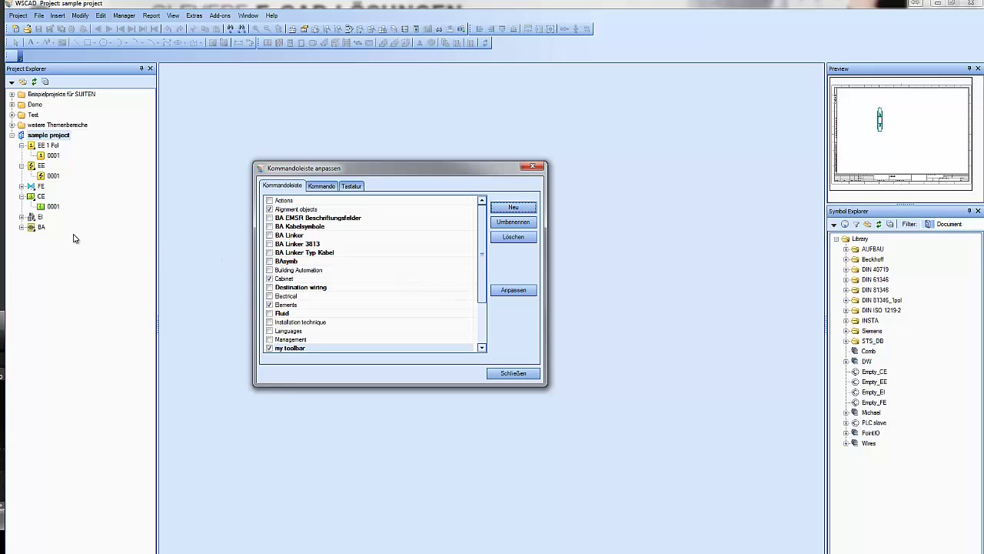
Step: Review the command categories on the Kommando tab, then close the Customize dialog
left_click(323, 188)
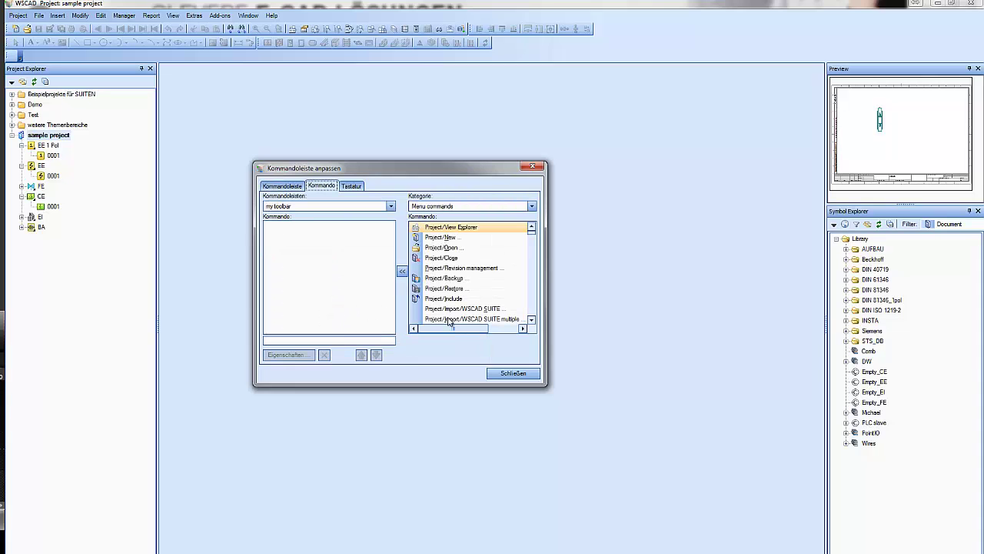
left_click(532, 207)
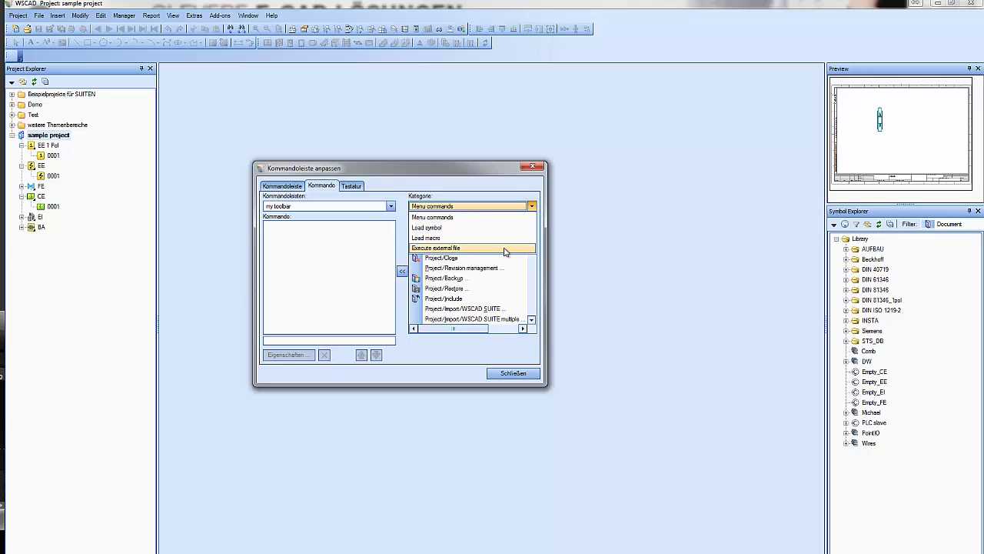
left_click(514, 375)
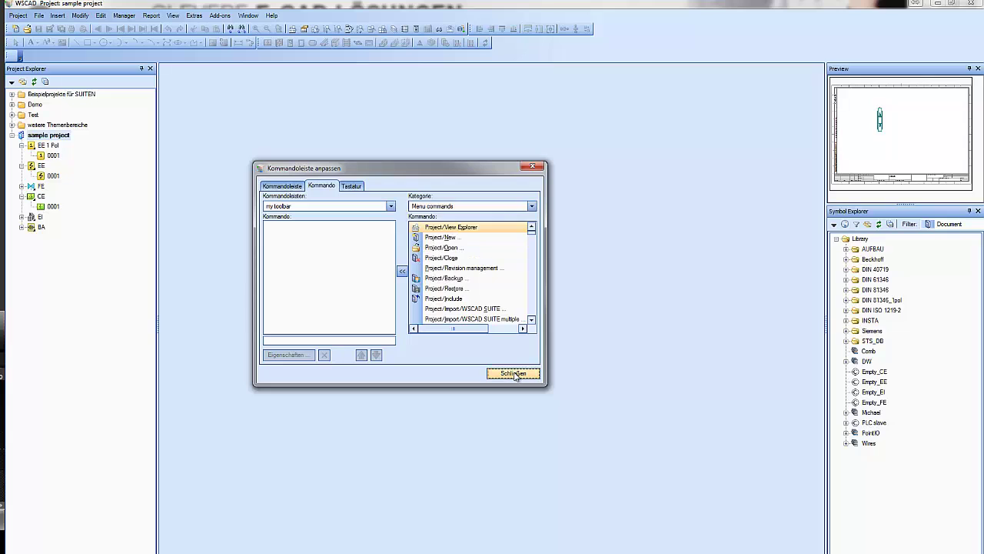
left_click(514, 375)
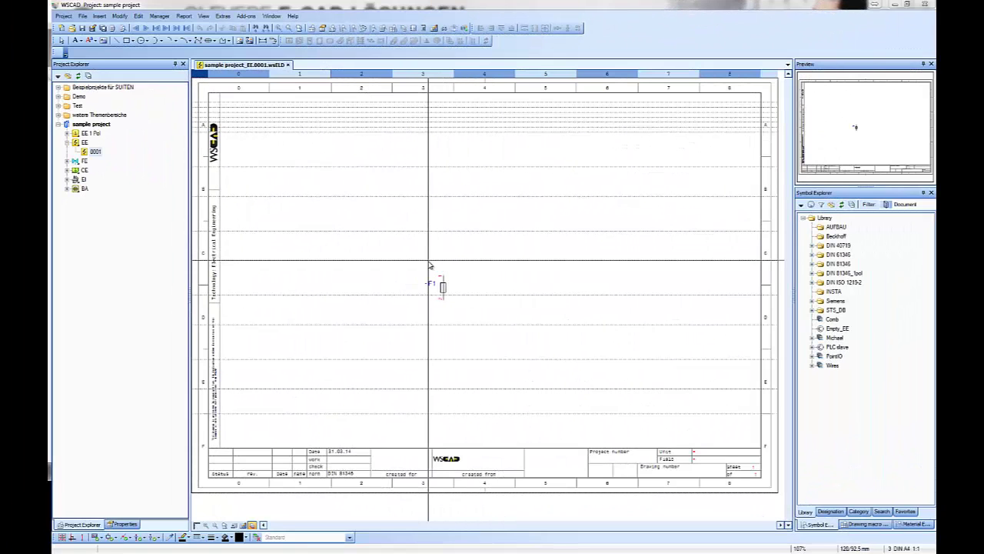
Step: Copy fuse -F1 and paste a row of copies to its right, numbered -F2 to -F9
left_click_drag(419, 262, 474, 322)
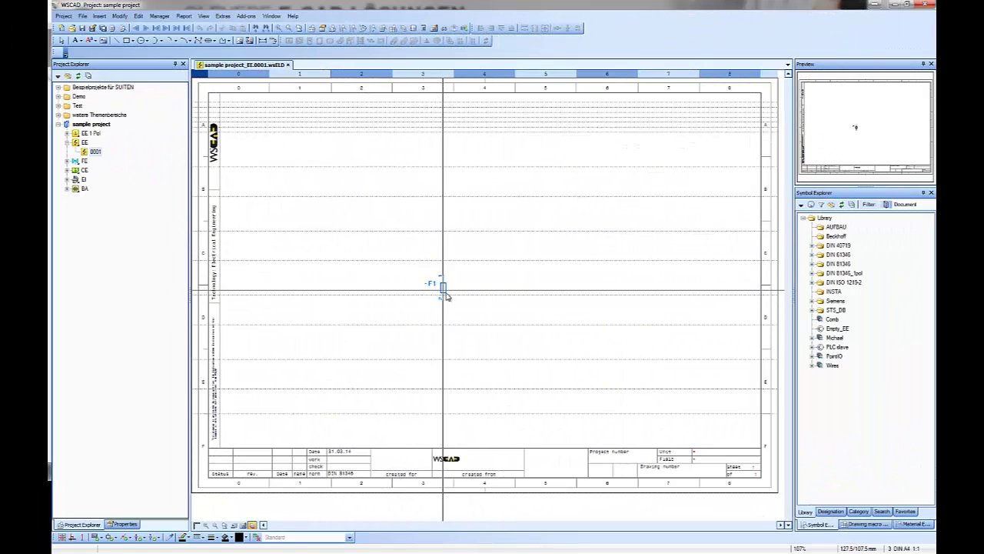
right_click(442, 289)
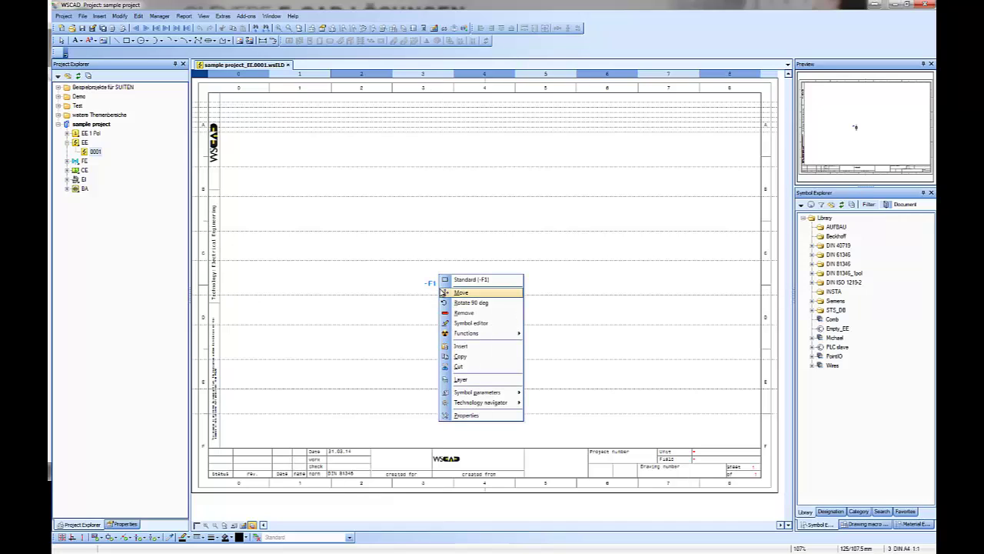
left_click(471, 356)
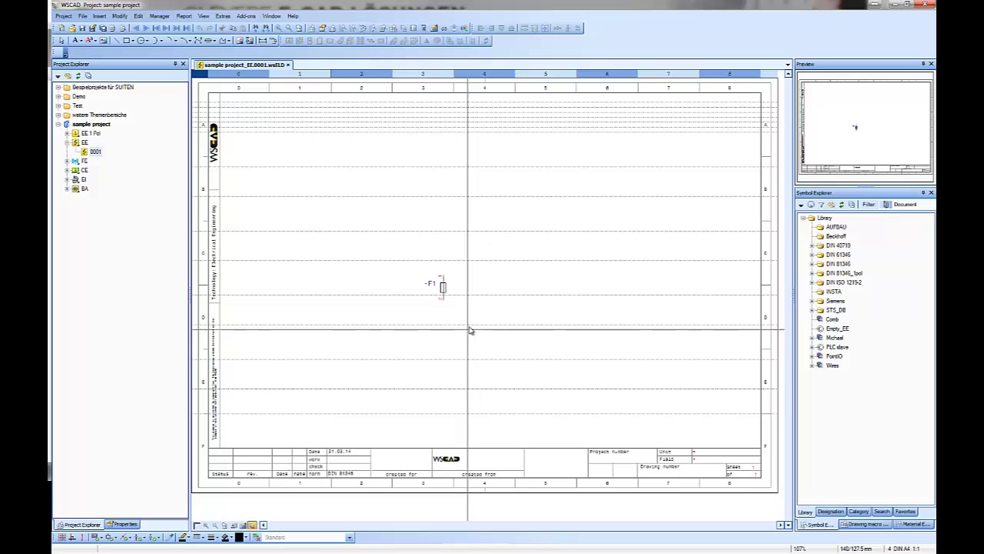
right_click(515, 326)
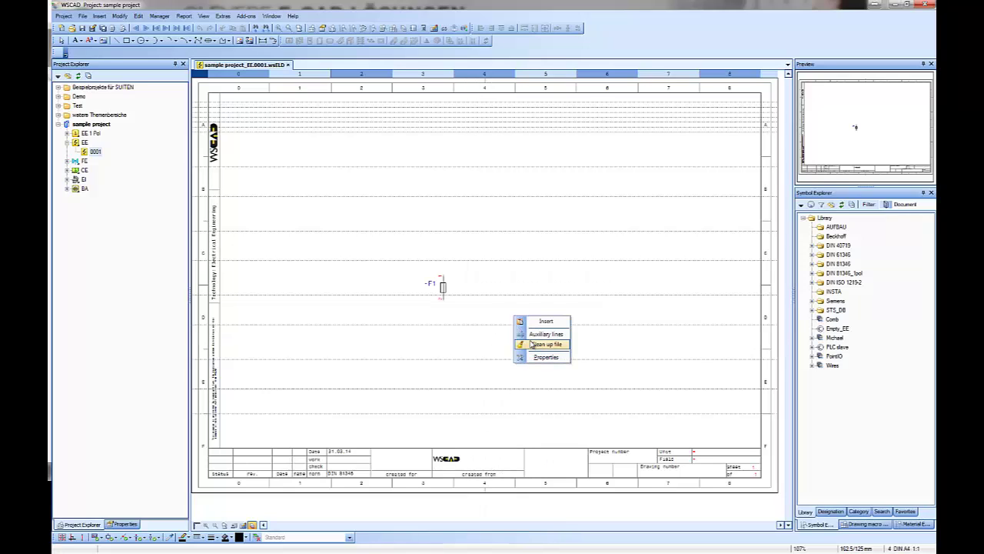
left_click(538, 334)
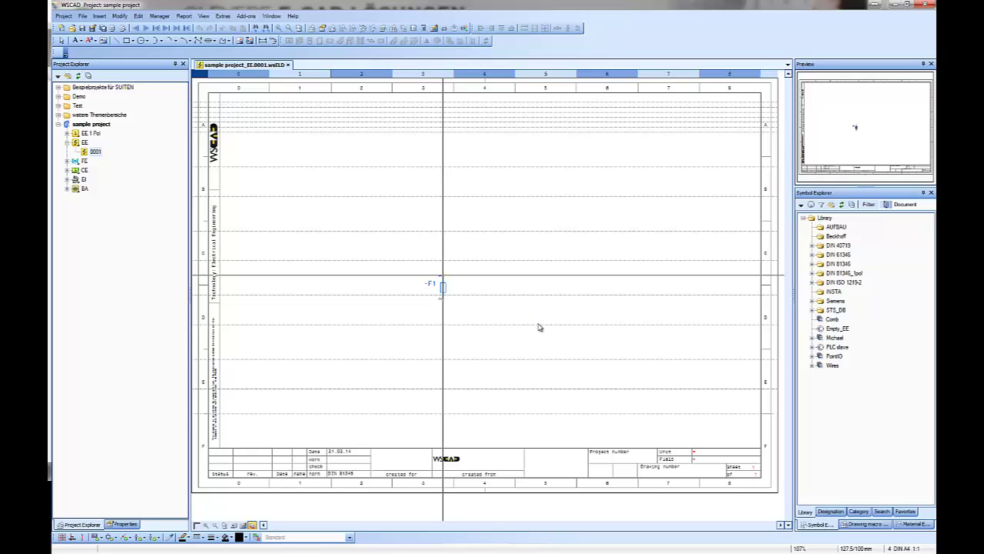
key("ctrl+v")
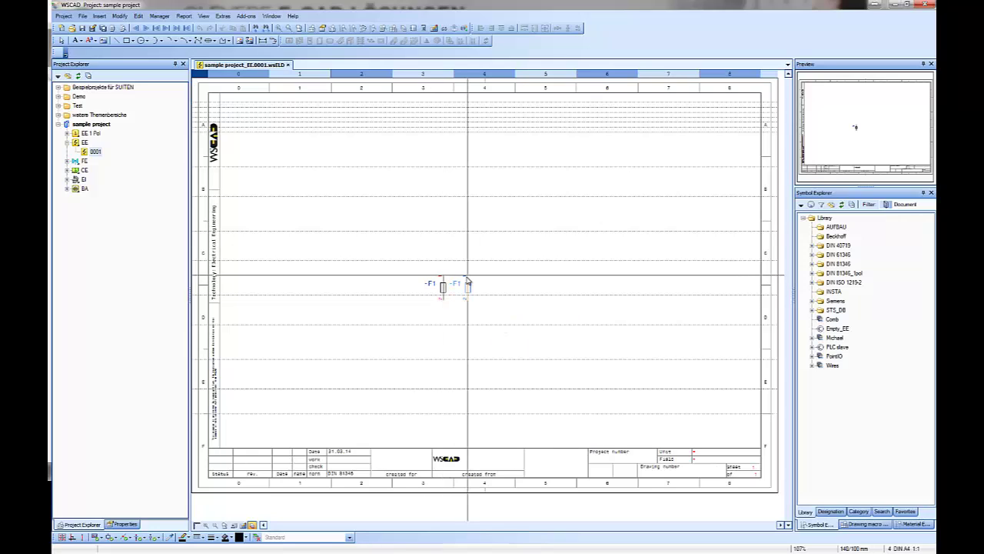
key("ctrl+v")
key("ctrl+v")
key("ctrl+v")
key("ctrl+v")
key("ctrl+v")
key("ctrl+v")
key("ctrl+v")
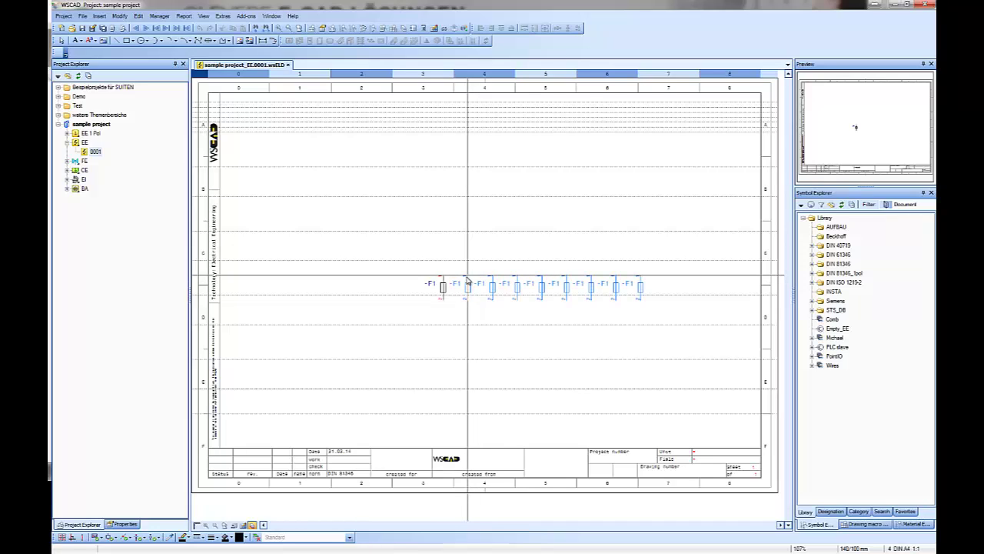
key("Escape")
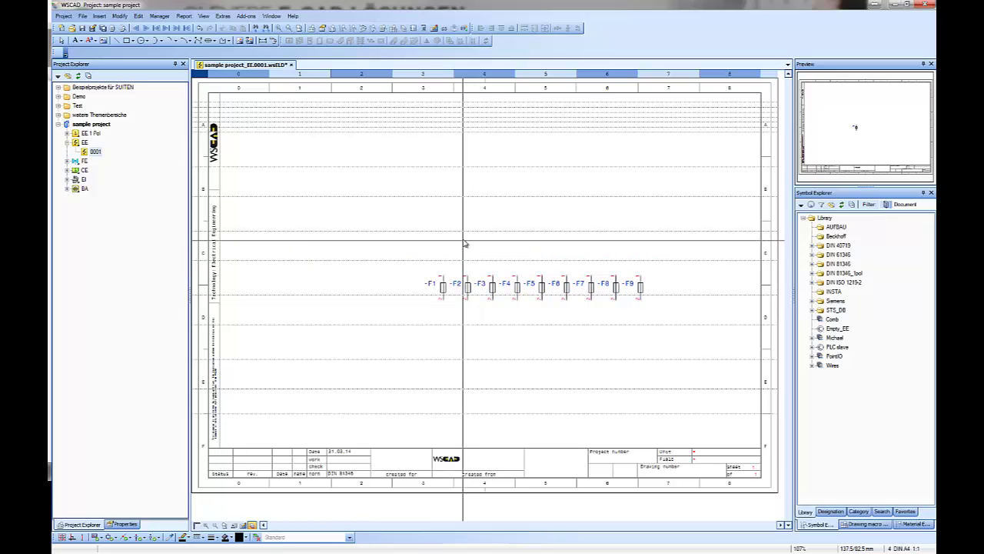
Step: Select fuses -F1 to -F9 and create a path macro via Selection > Functions
right_click(466, 243)
left_click(415, 246)
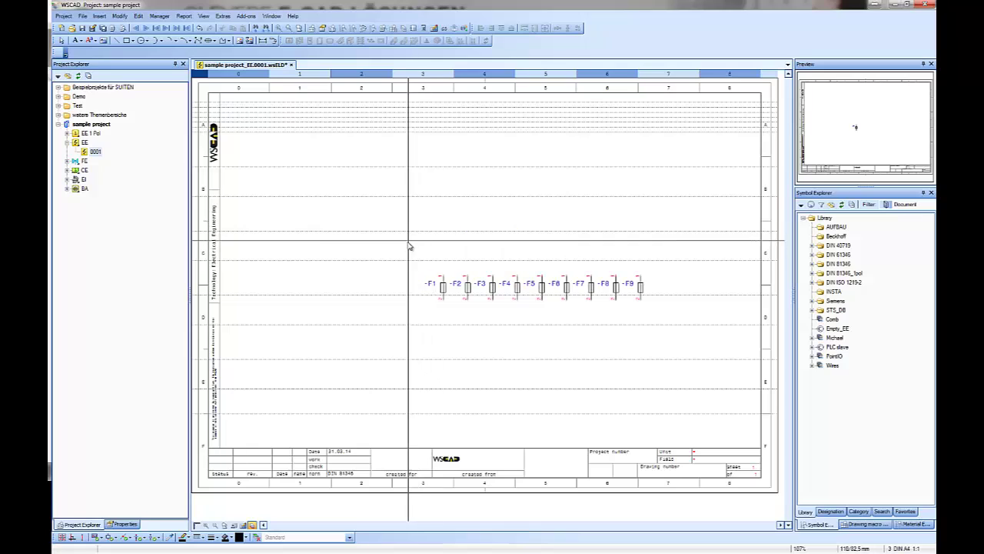
left_click(709, 350)
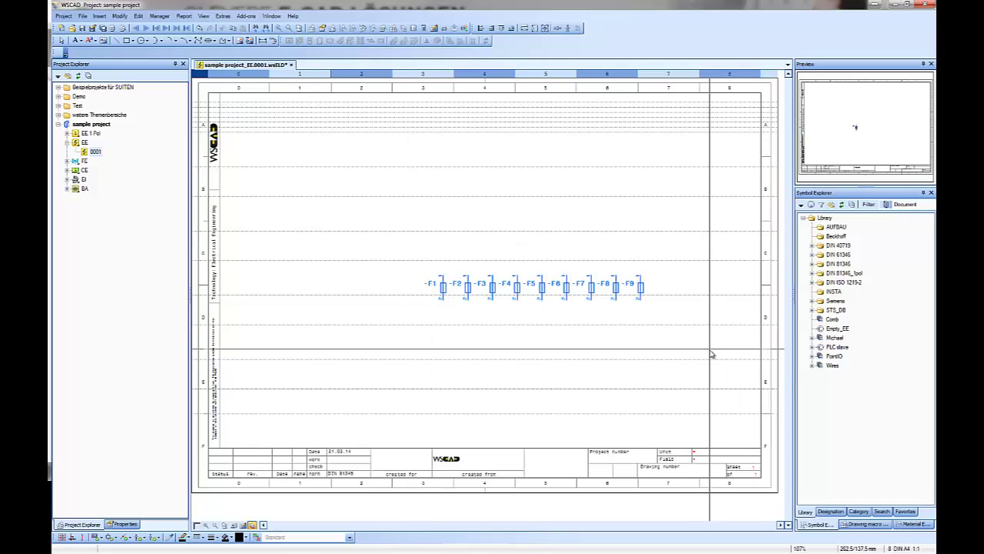
right_click(712, 354)
mouse_move(753, 444)
mouse_move(796, 497)
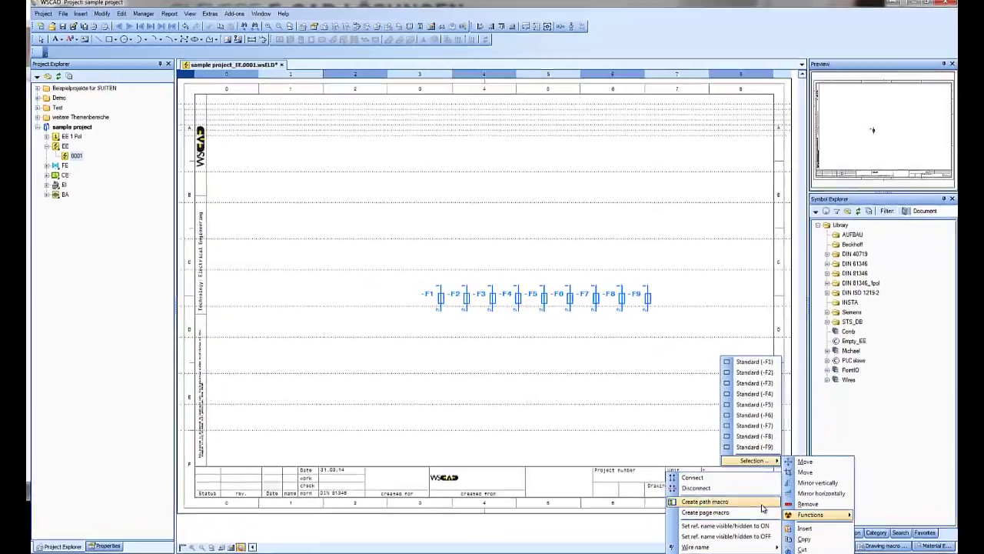
left_click(773, 521)
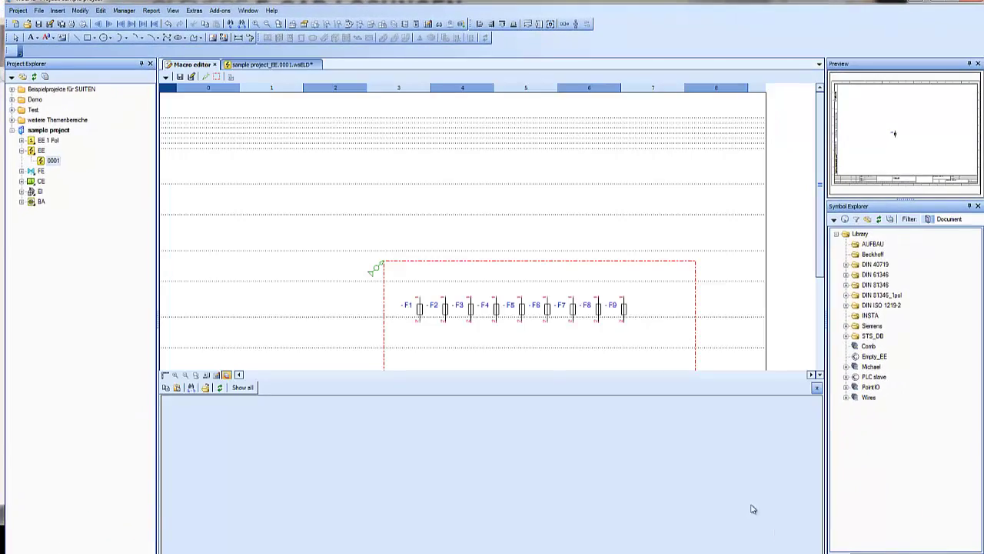
Step: Save the fuse row as 'my macro' in the Macros folder and close its editor
left_click(166, 78)
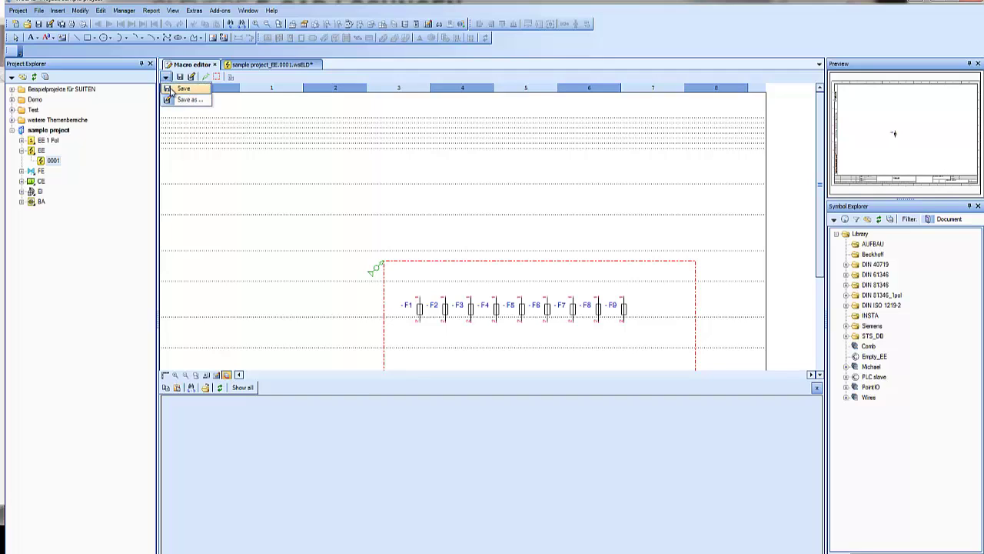
left_click(171, 90)
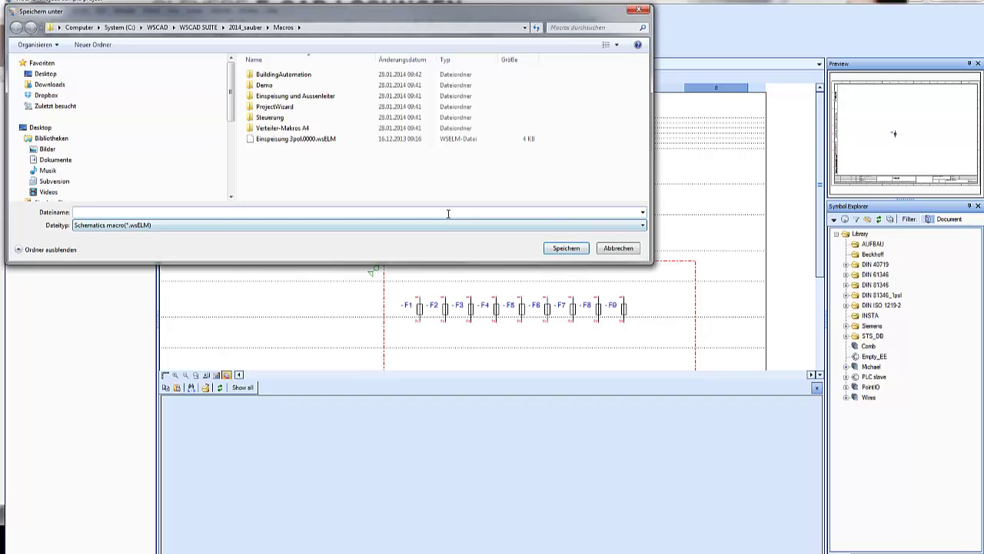
type("my macro")
left_click(566, 249)
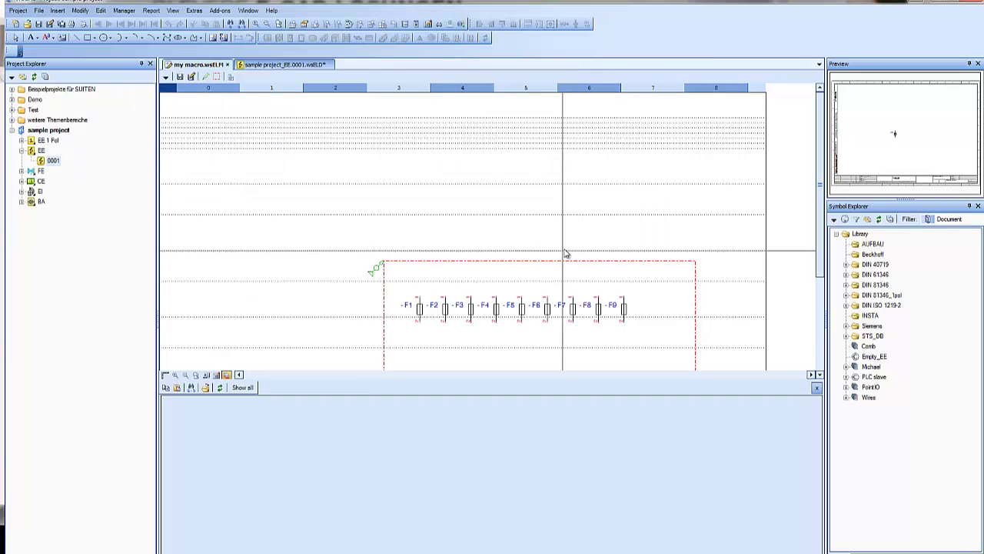
left_click(228, 64)
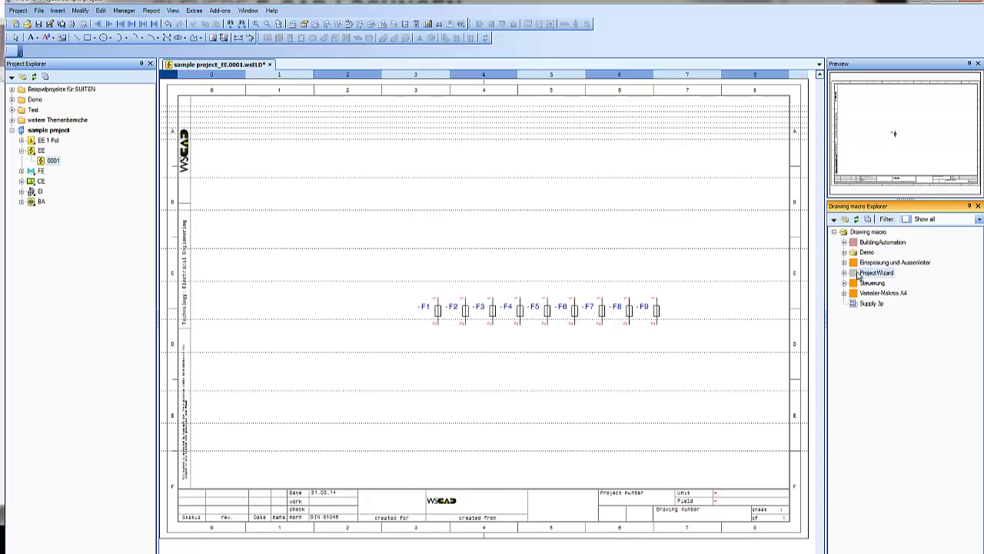
Step: Refresh the macro list and place 'my macro' above the existing -F1 to -F9 fuses
left_click(855, 220)
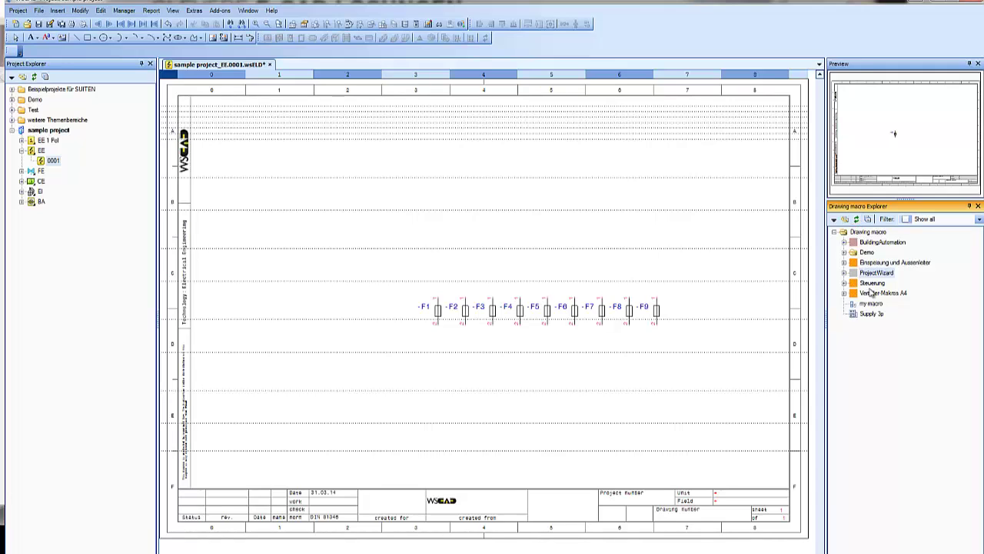
left_click(872, 305)
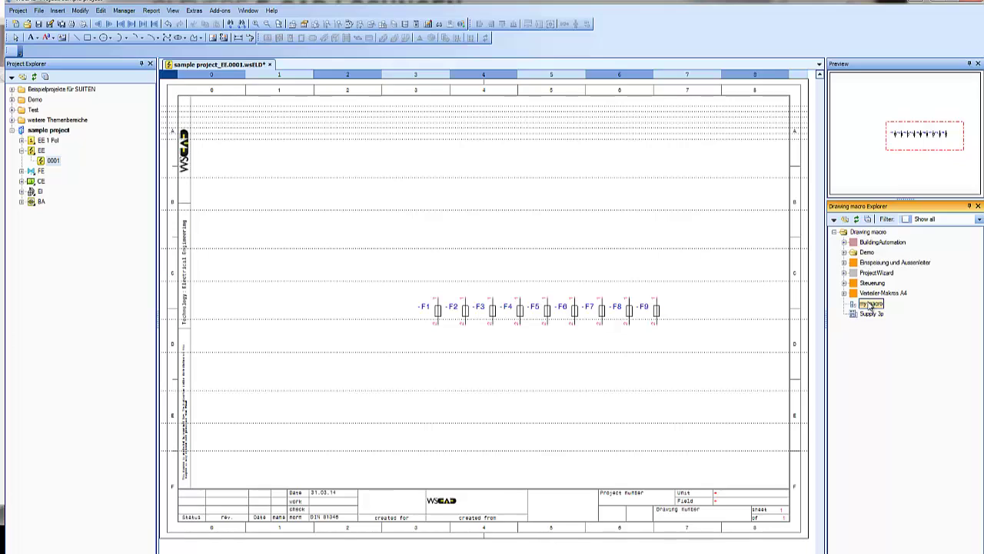
mouse_move(839, 303)
left_mouse_down()
mouse_move(572, 246)
mouse_move(366, 181)
left_mouse_up()
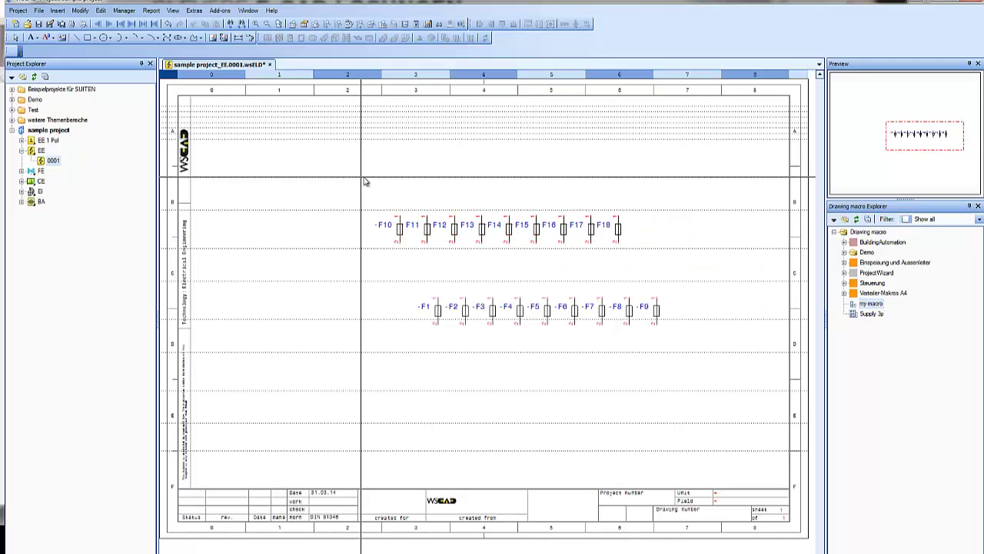